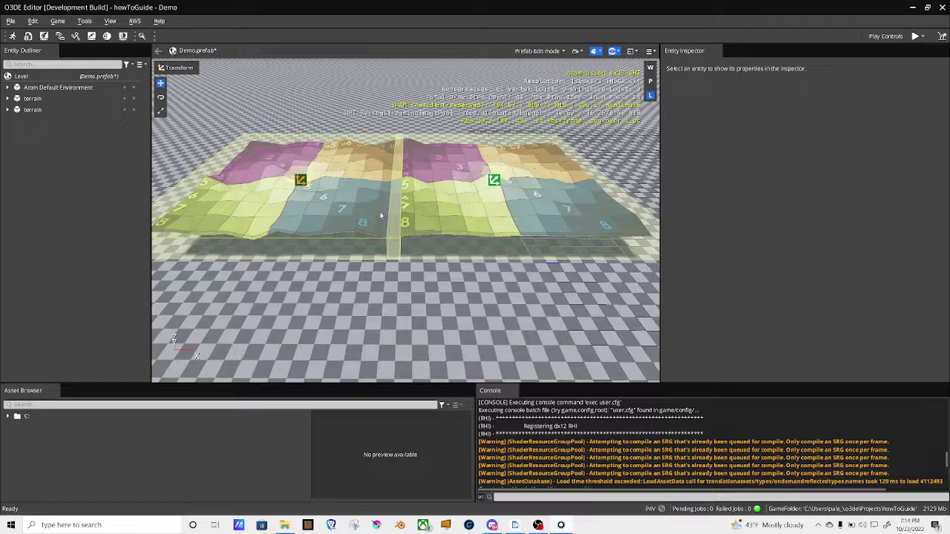
# Step: Inspect the two adjoining terrains in the viewport up close and from several angles
pyautogui.moveTo(369, 212); pyautogui.dragTo(408, 214, button='right')
pyautogui.press('w')
pyautogui.press('w')
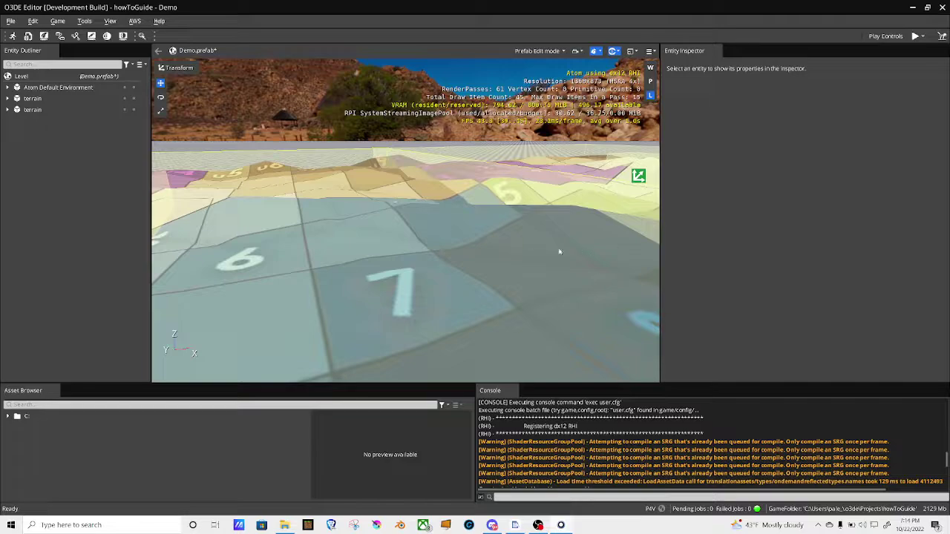
pyautogui.scroll(-6, 546, 253)
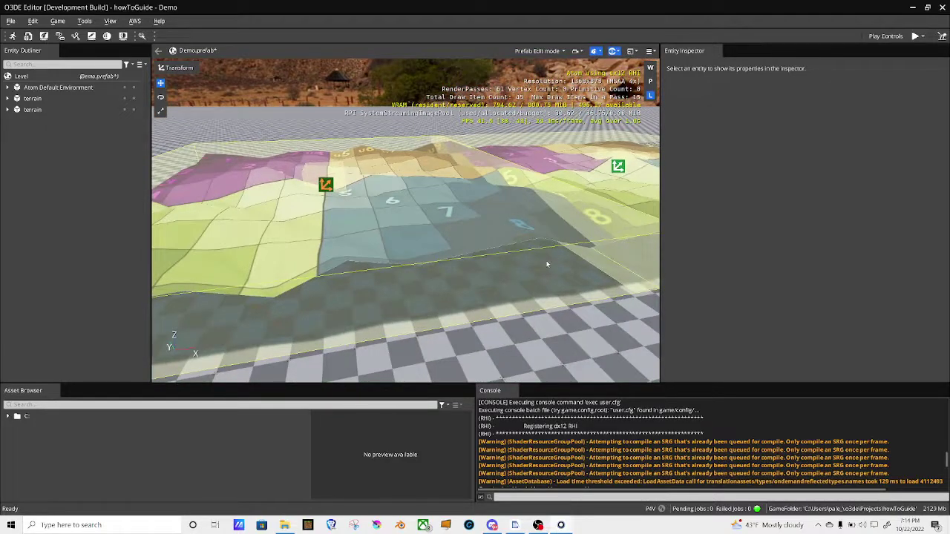
pyautogui.scroll(-6, 546, 265)
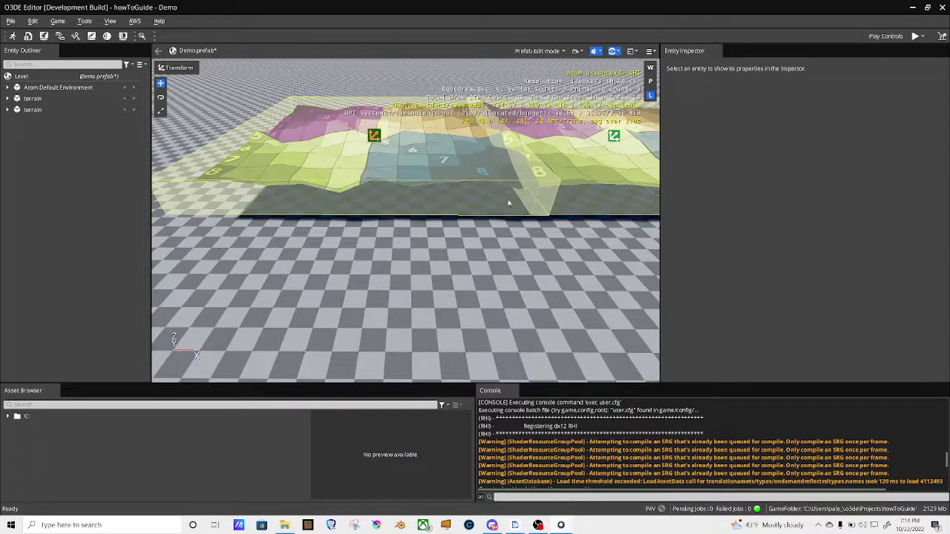
pyautogui.moveTo(518, 254); pyautogui.dragTo(545, 248, button='right')
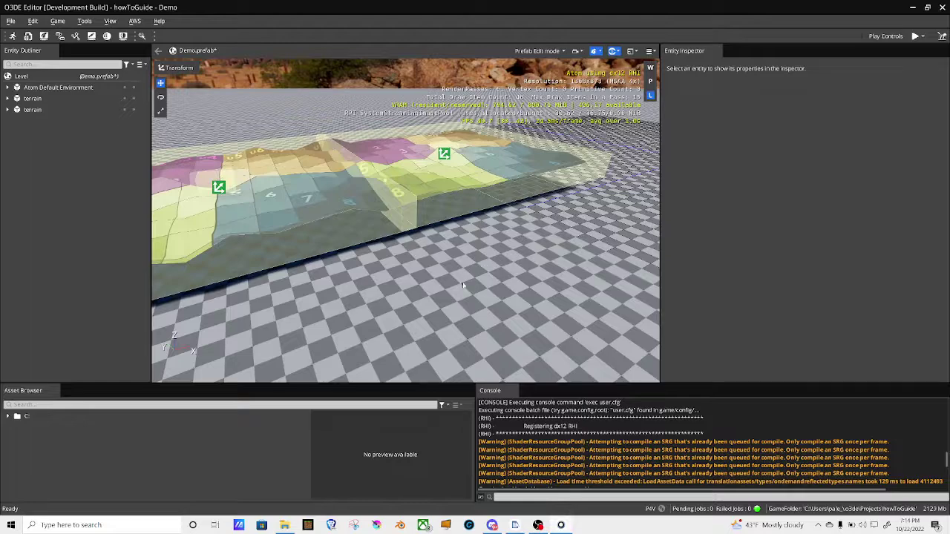
pyautogui.press('s')
pyautogui.moveTo(462, 286); pyautogui.dragTo(454, 283, button='right')
pyautogui.press('d')
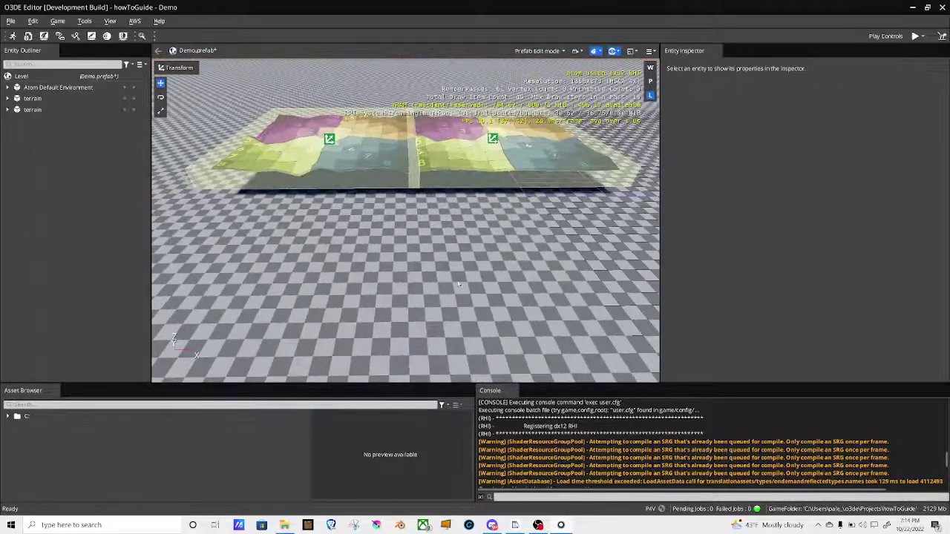
# Step: Create an entity on the checkered ground in front of the terrains and add a Terrain Layer Spawner component to it
pyautogui.rightClick(435, 273)
pyautogui.click(456, 278)
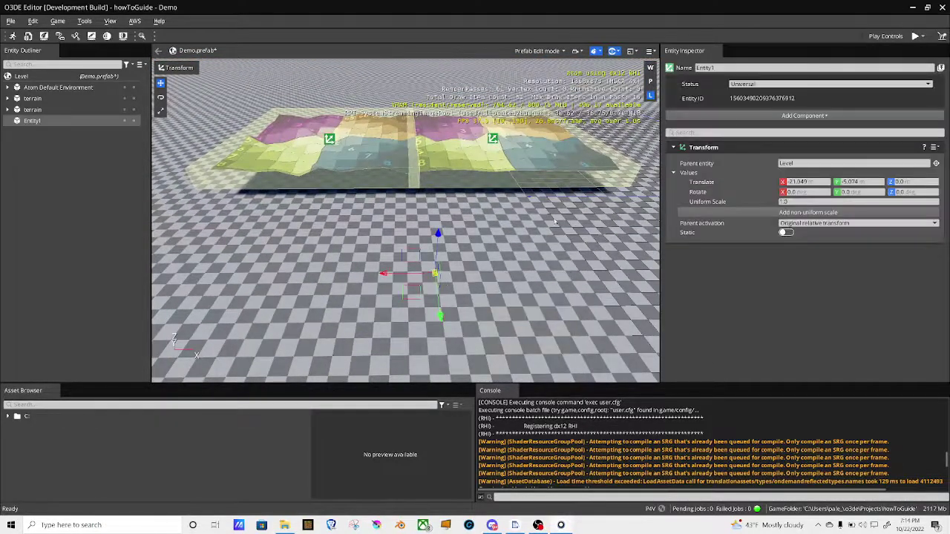
pyautogui.click(733, 116)
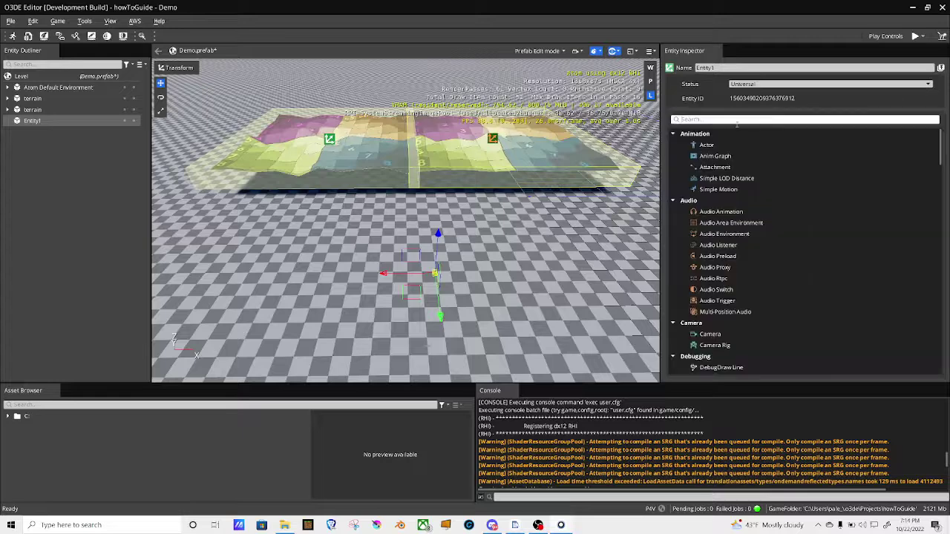
pyautogui.write('ter')
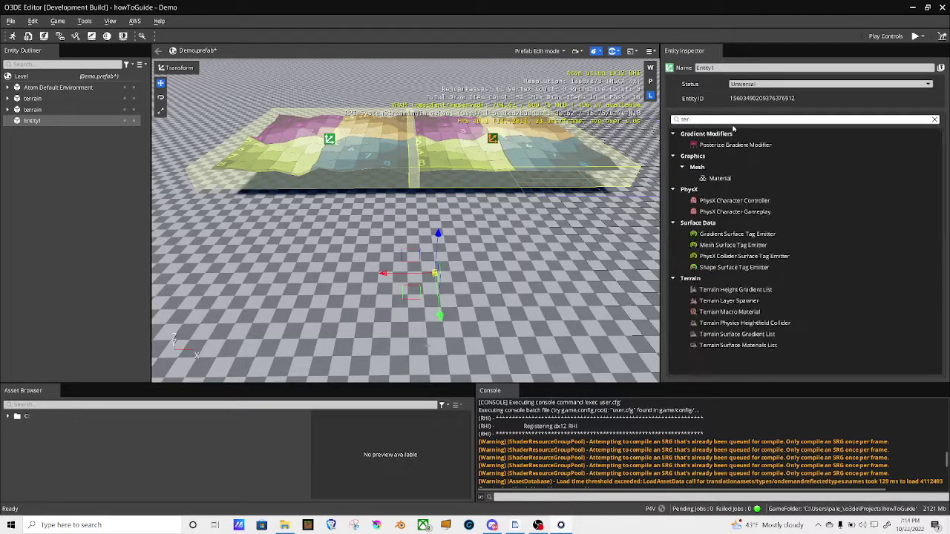
pyautogui.write('r')
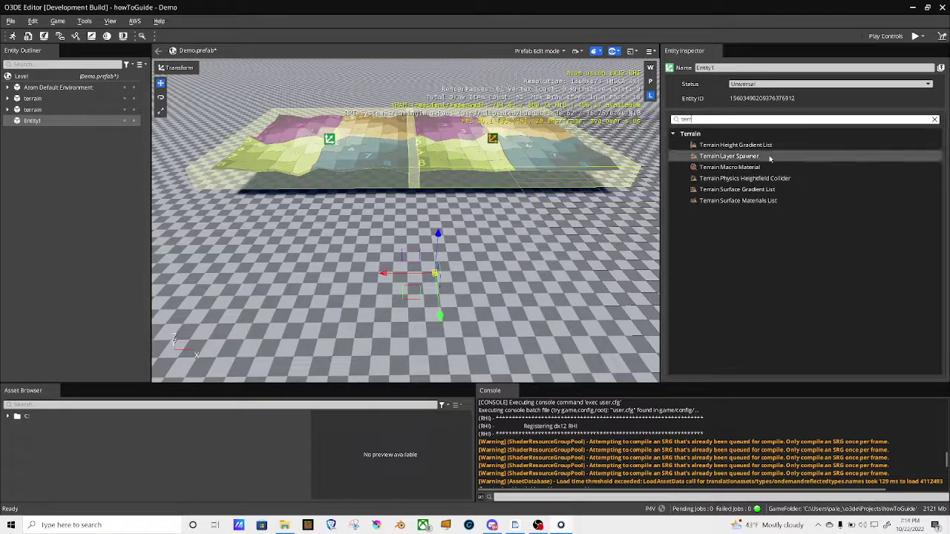
pyautogui.click(773, 156)
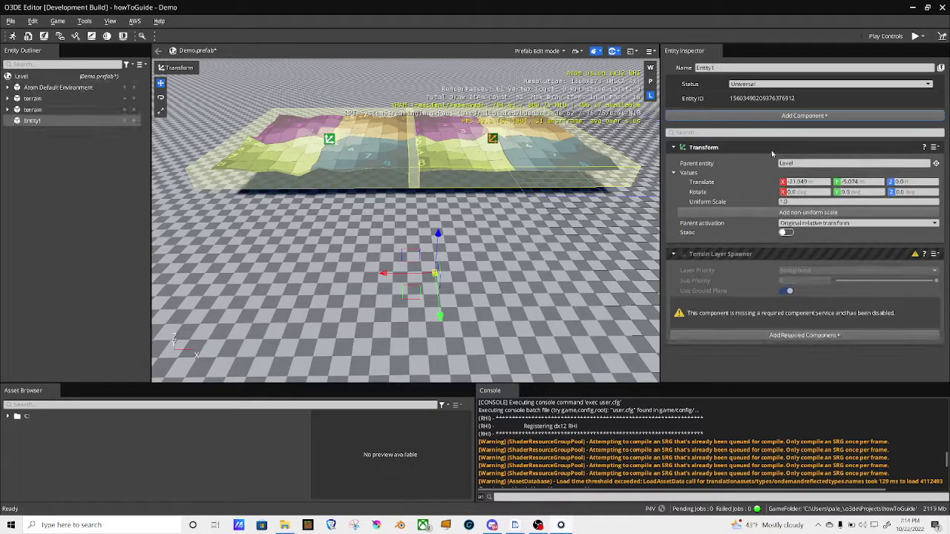
# Step: Add the required Axis Aligned Box Shape component and raise the entity to about 1.73 m on Z
pyautogui.click(750, 337)
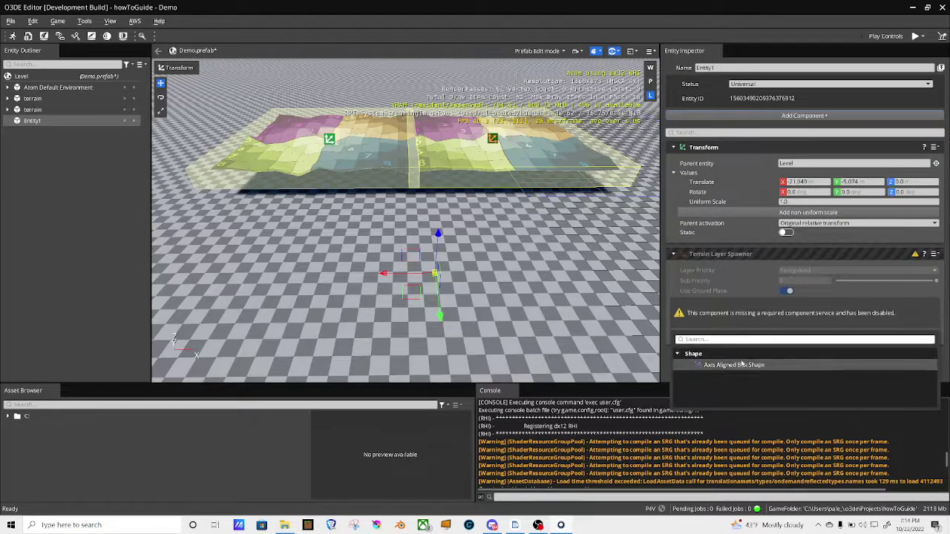
pyautogui.click(740, 366)
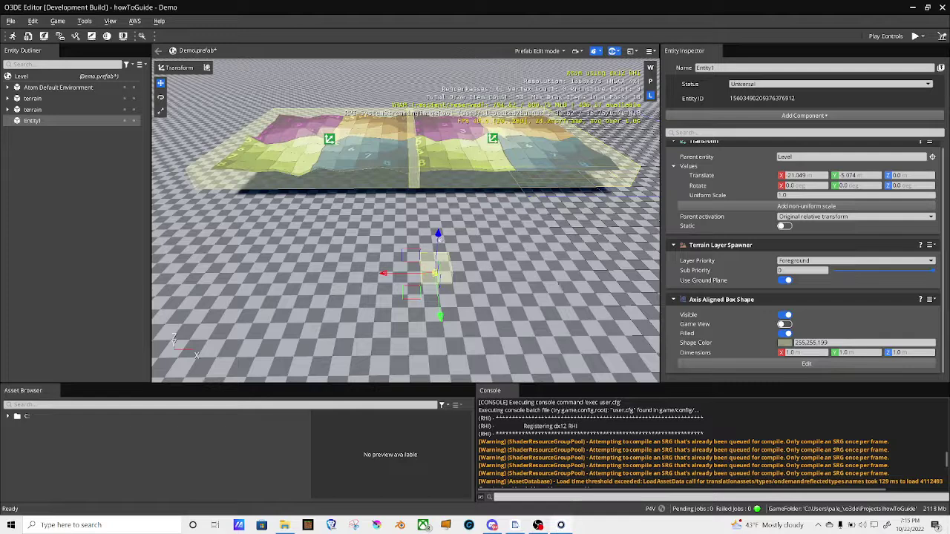
pyautogui.moveTo(438, 235); pyautogui.dragTo(442, 185)
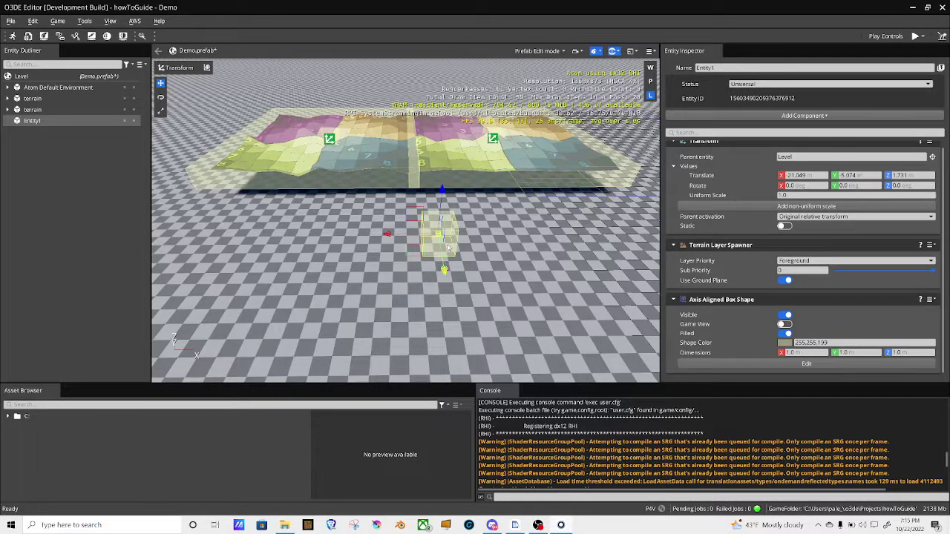
# Step: Add a Terrain Height Gradient List component to the box entity and give it one empty gradient entity slot
pyautogui.press('a')
pyautogui.moveTo(449, 248); pyautogui.dragTo(479, 230, button='right')
pyautogui.press('w')
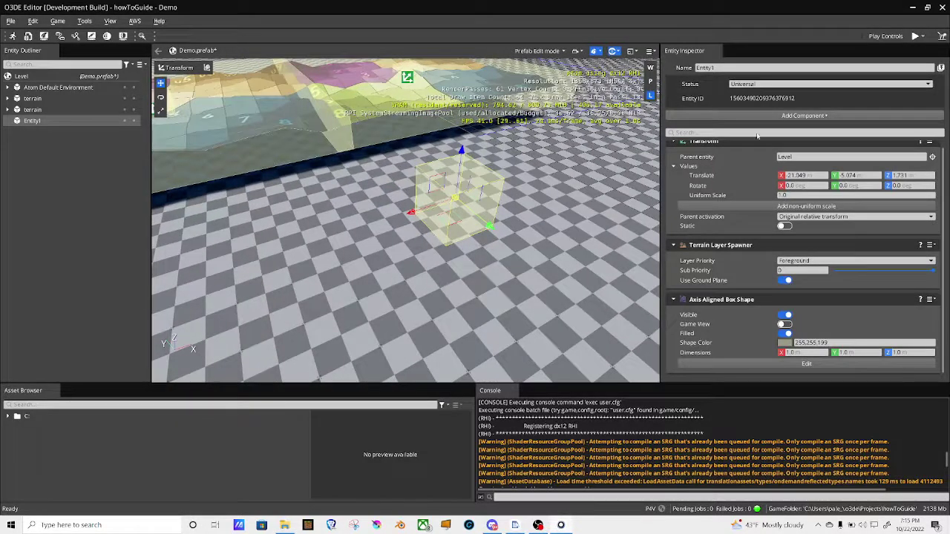
pyautogui.click(767, 116)
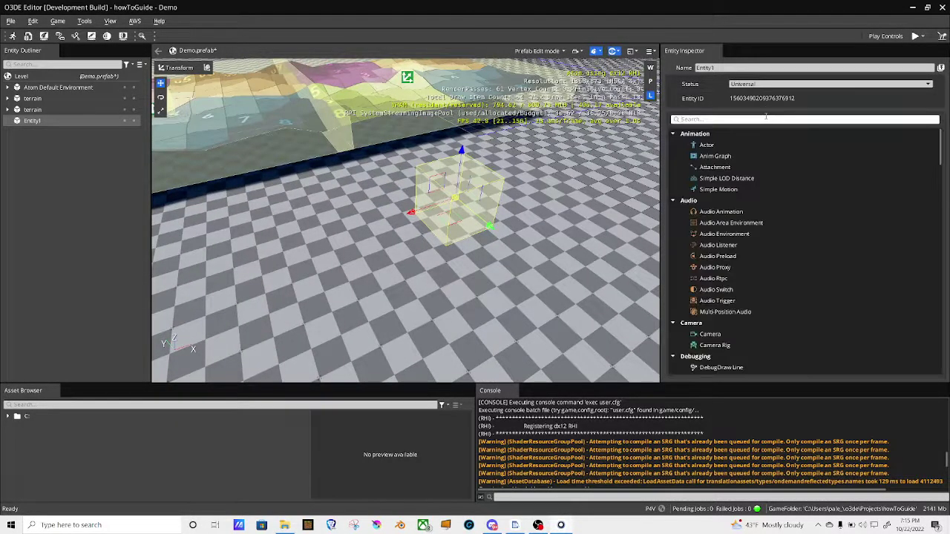
pyautogui.write('terr')
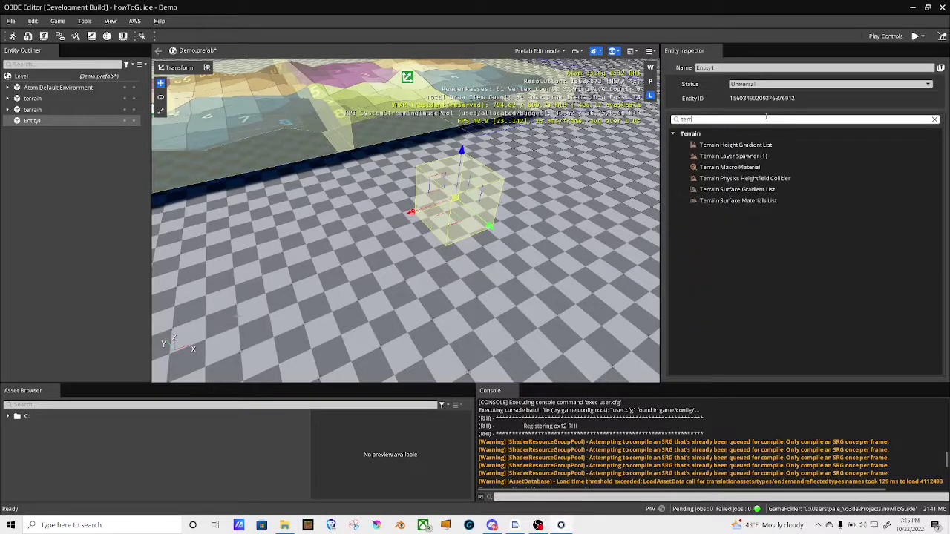
pyautogui.click(731, 144)
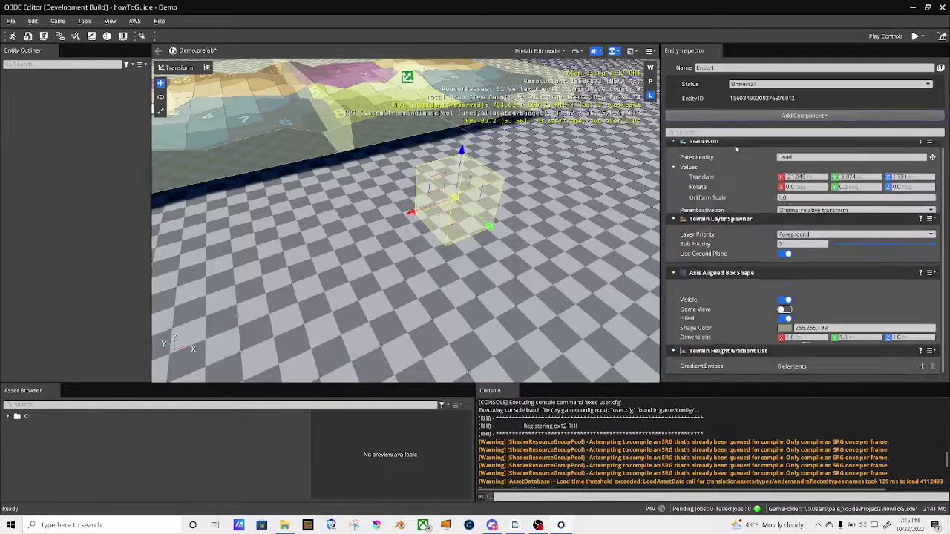
pyautogui.click(921, 366)
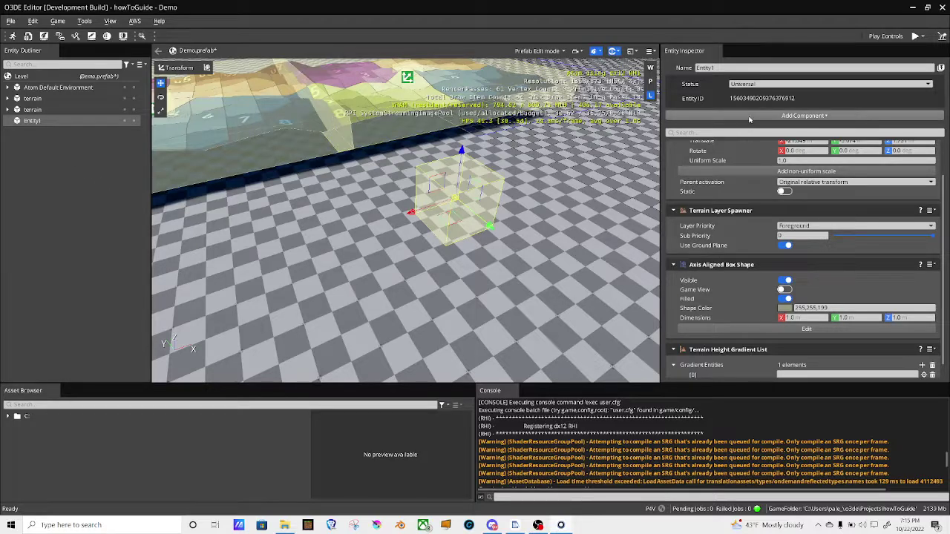
# Step: Rename the new box entity as cube
pyautogui.doubleClick(720, 68)
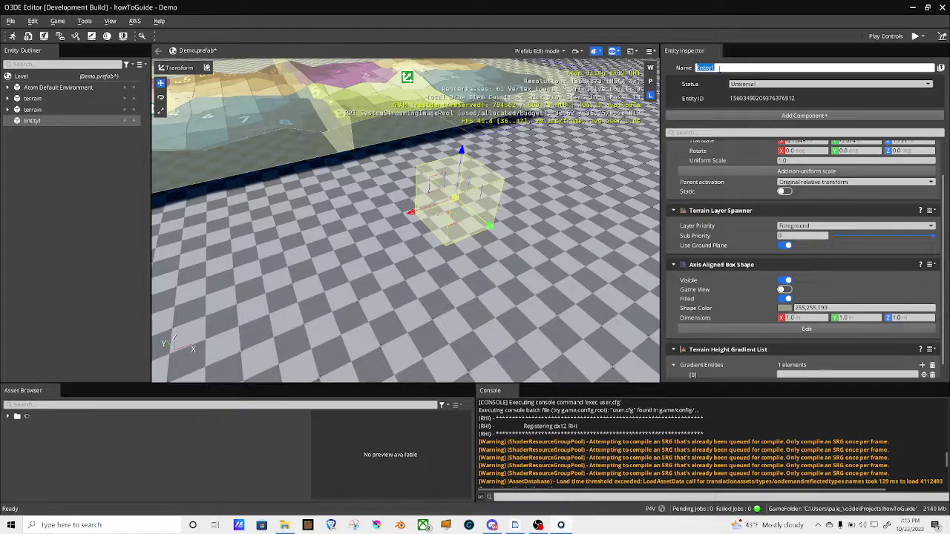
pyautogui.write('cube')
pyautogui.press('Return')
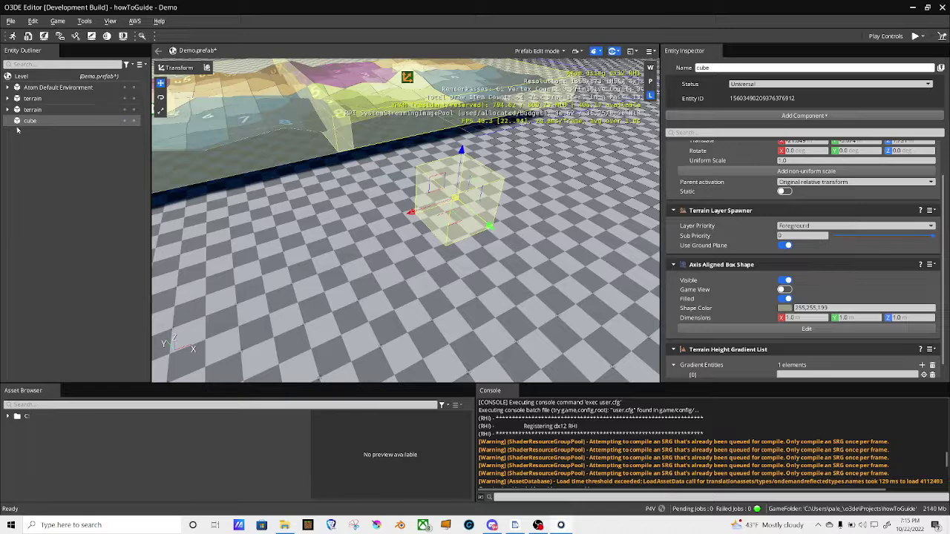
# Step: Create two child entities under the cube entity
pyautogui.rightClick(30, 122)
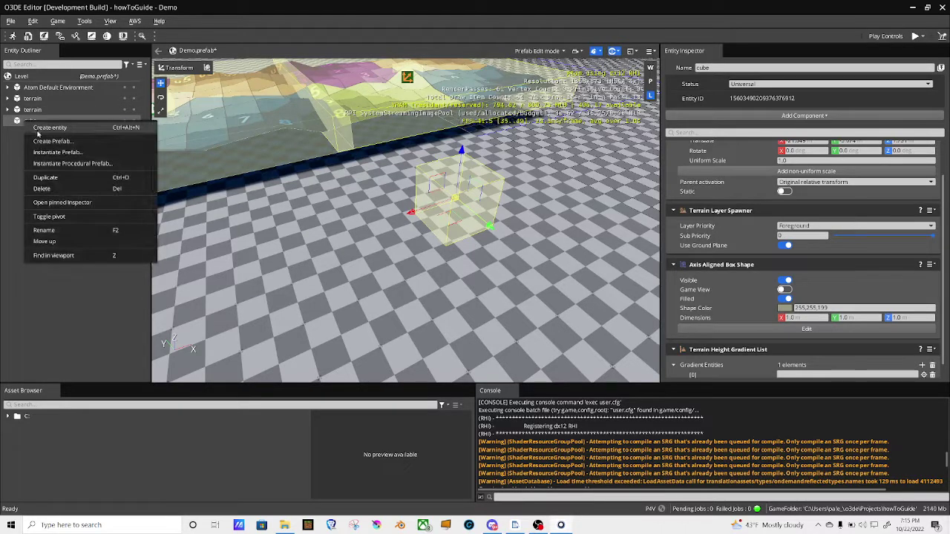
pyautogui.click(37, 129)
pyautogui.rightClick(33, 123)
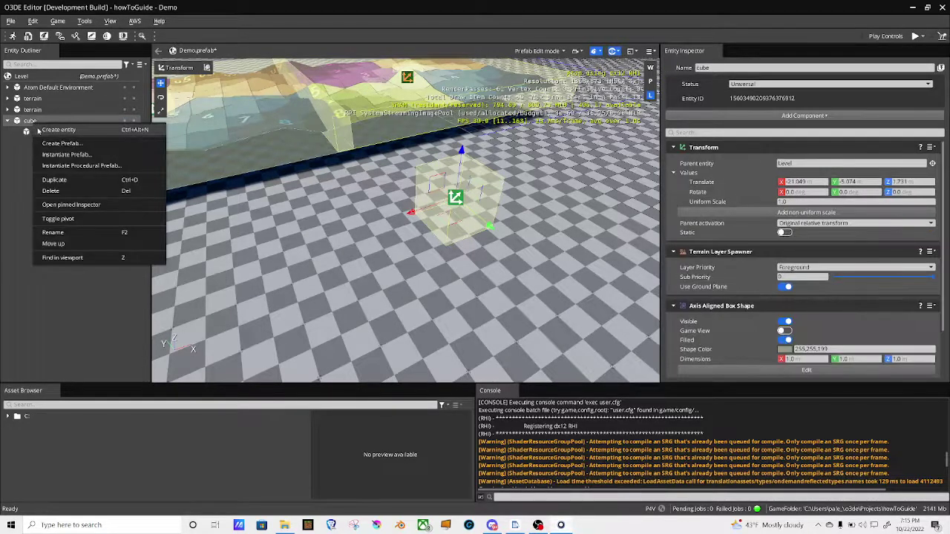
pyautogui.click(41, 129)
# Step: Rename the first child entity of cube as mesh
pyautogui.click(43, 132)
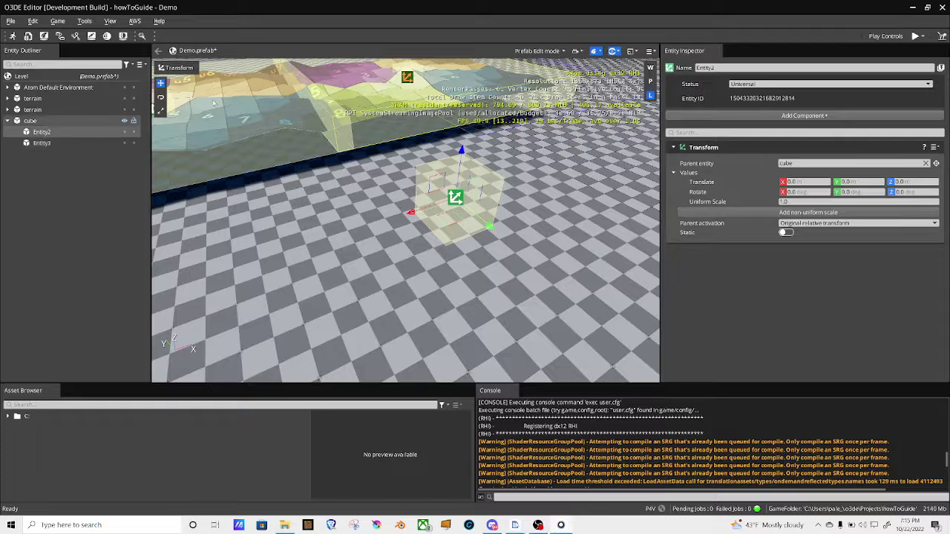
pyautogui.doubleClick(729, 66)
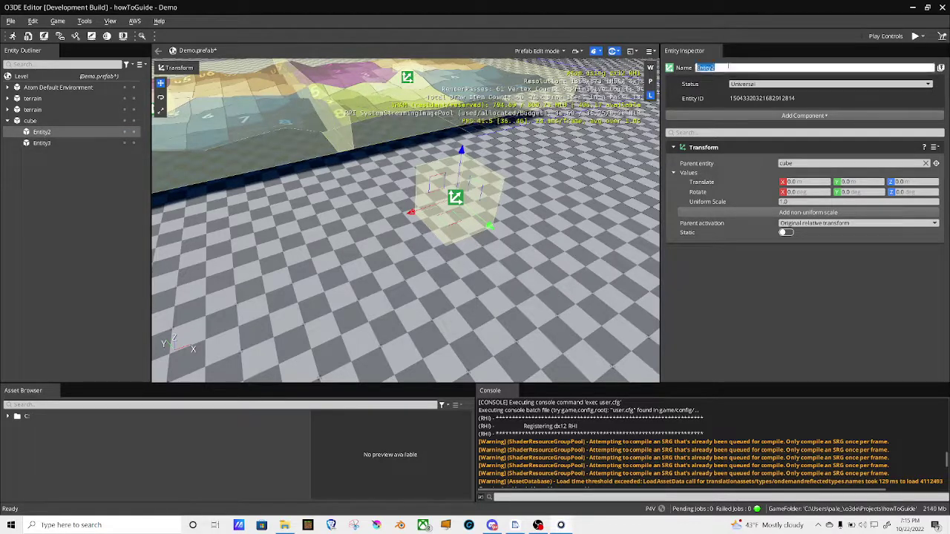
pyautogui.write('mesh')
pyautogui.press('Return')
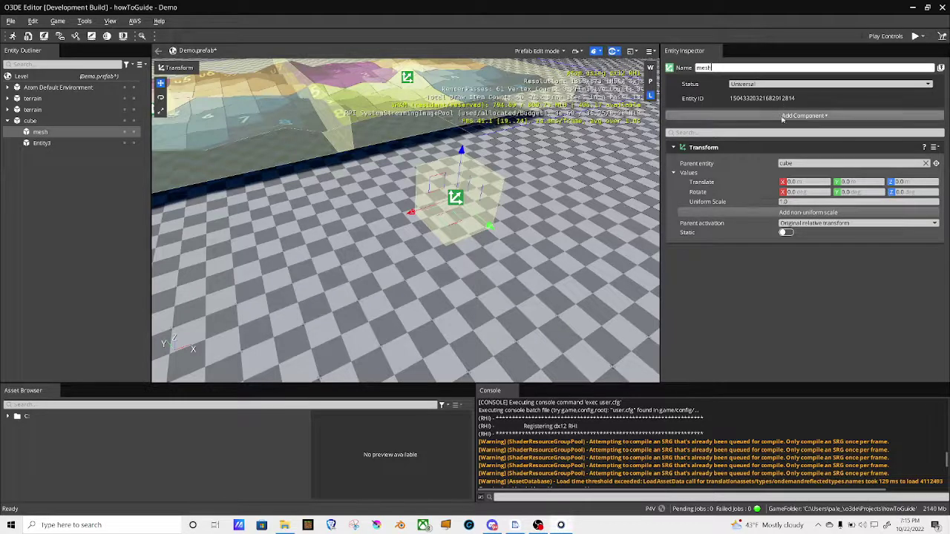
# Step: Add a Mesh component to the mesh entity and assign BeveledCube.fbx as its model asset
pyautogui.click(804, 115)
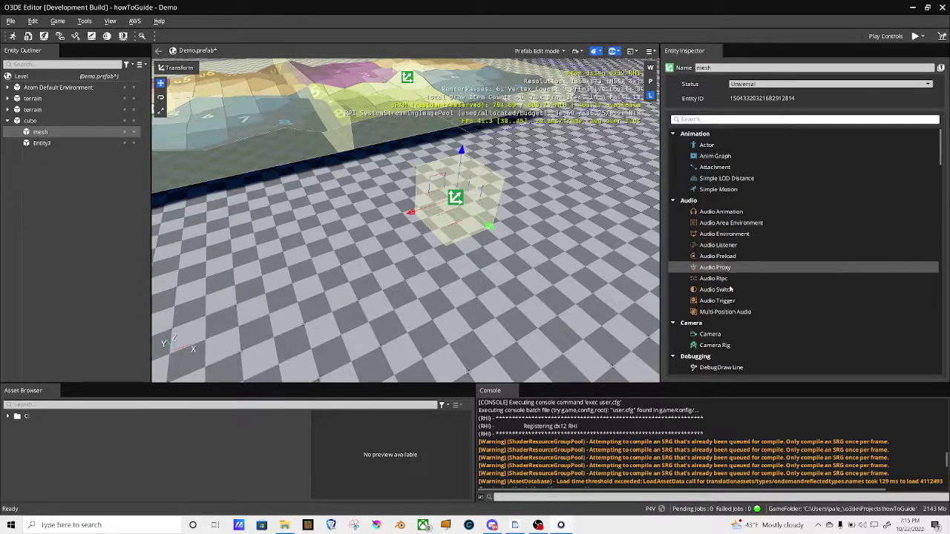
pyautogui.write('m')
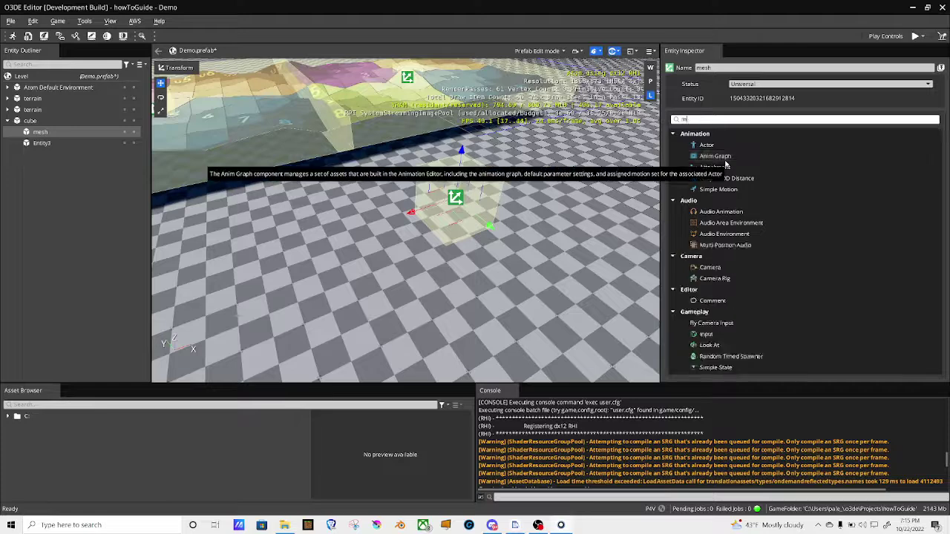
pyautogui.write('esh')
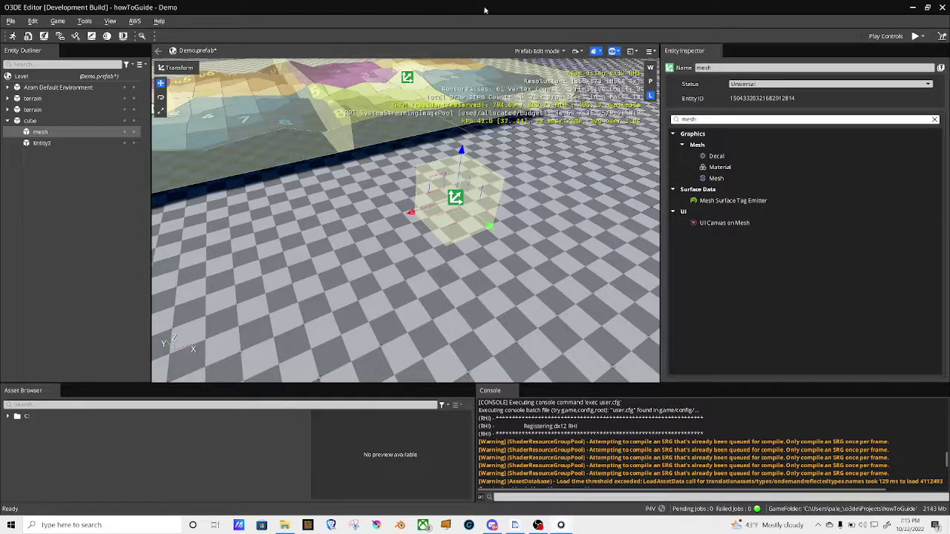
pyautogui.click(719, 180)
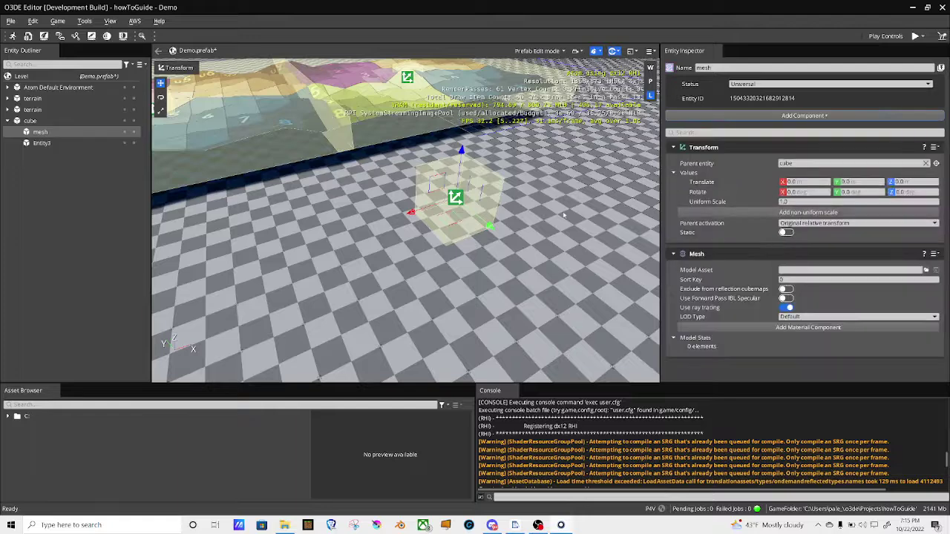
pyautogui.click(926, 270)
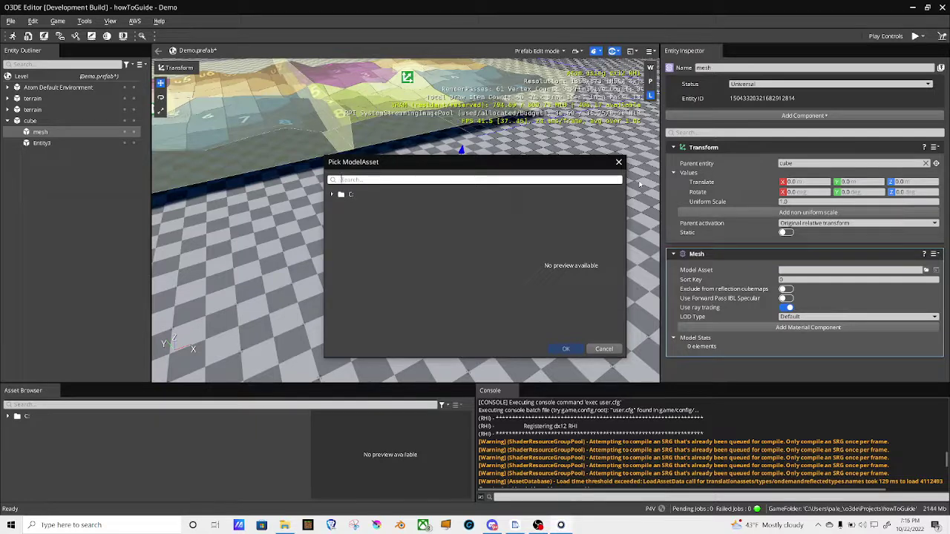
pyautogui.write('cube')
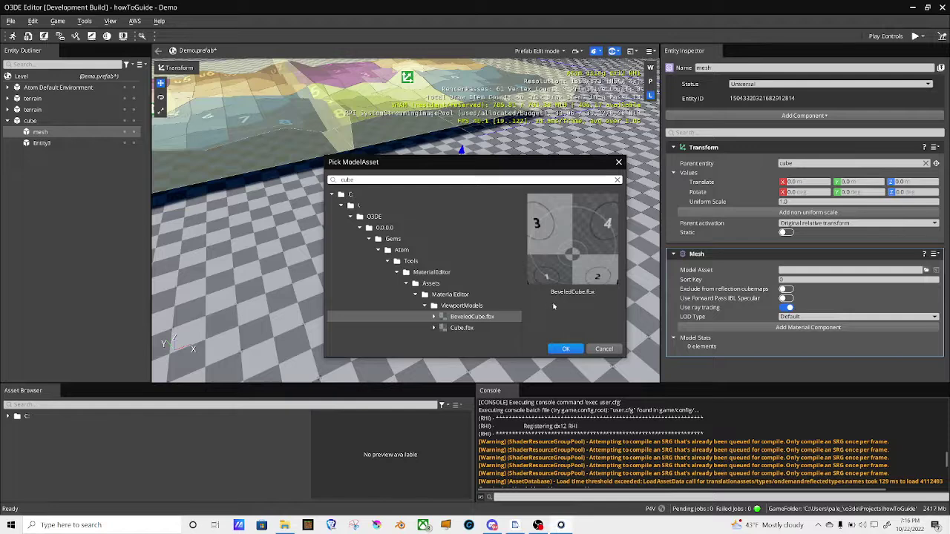
pyautogui.click(564, 352)
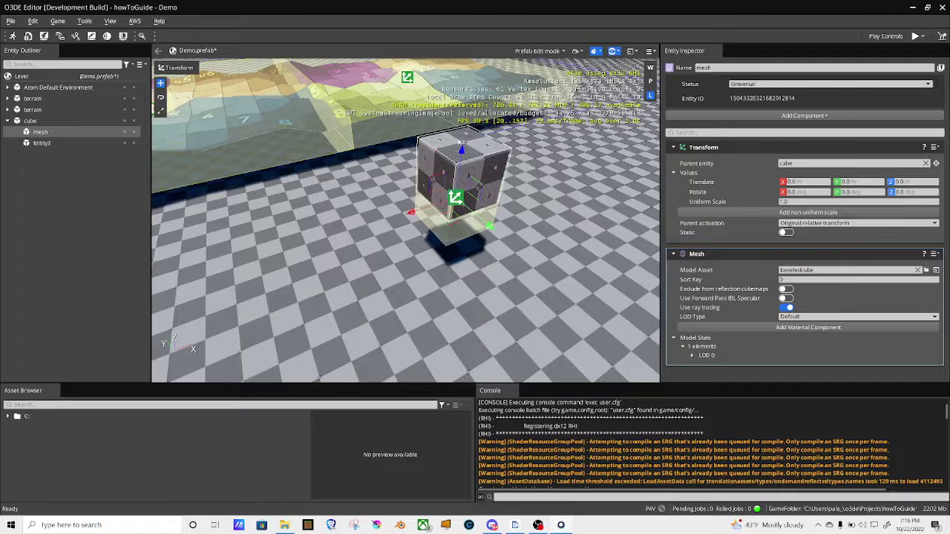
# Step: Lower the mesh entity into the cube's box shape by setting its Z translation to -0.5 m
pyautogui.moveTo(461, 152); pyautogui.dragTo(459, 169)
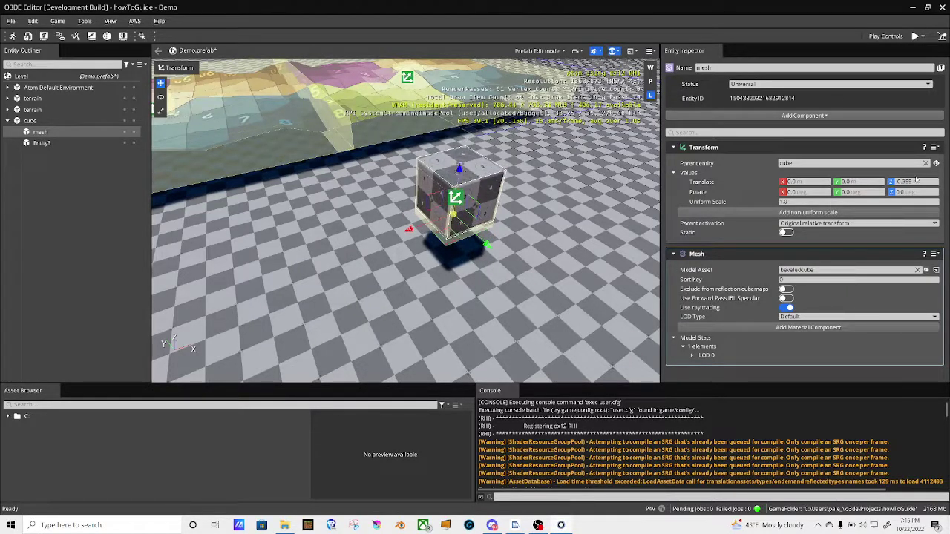
pyautogui.click(917, 182)
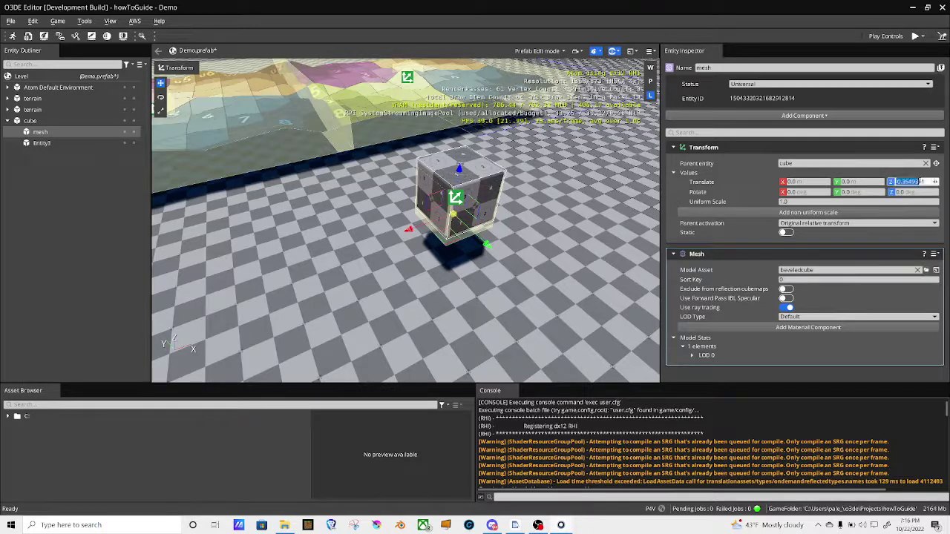
pyautogui.write('0.5')
pyautogui.press('Return')
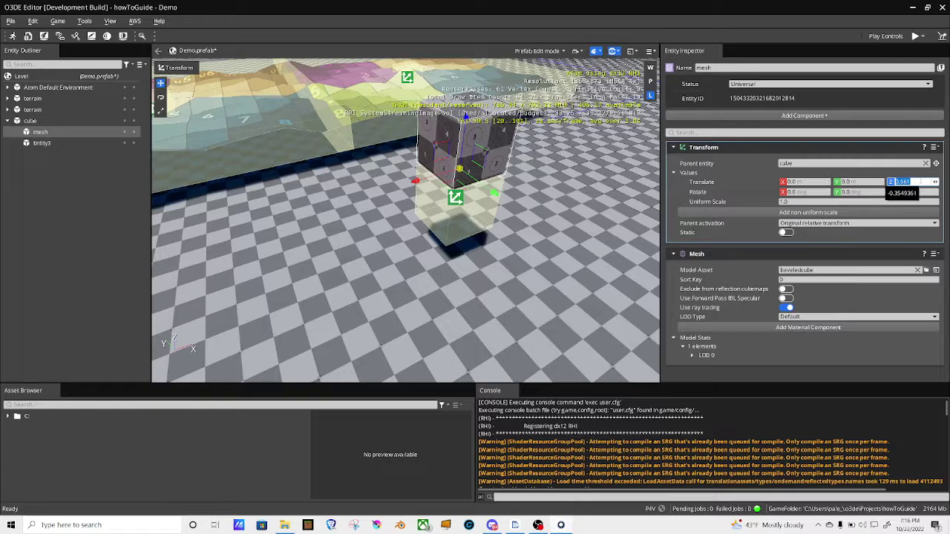
pyautogui.write('0')
pyautogui.press('Return')
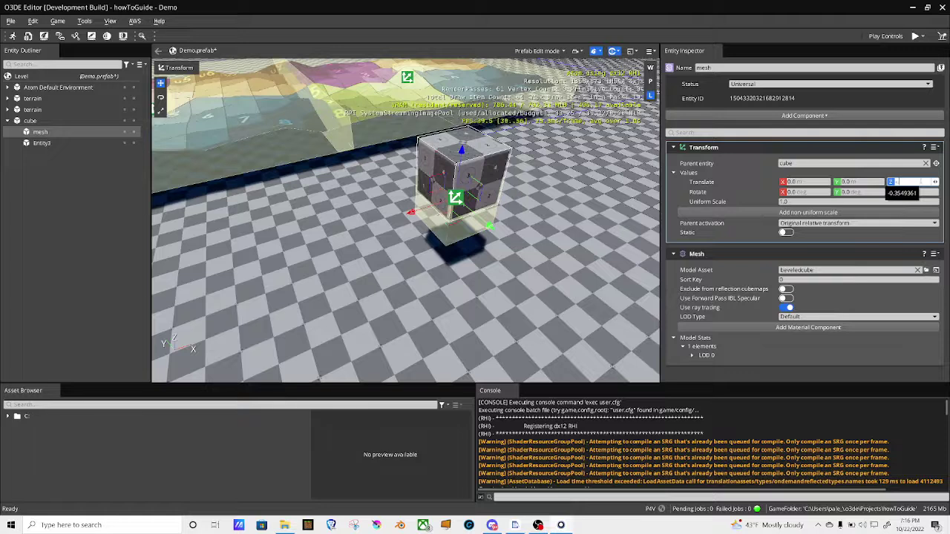
pyautogui.press('Return')
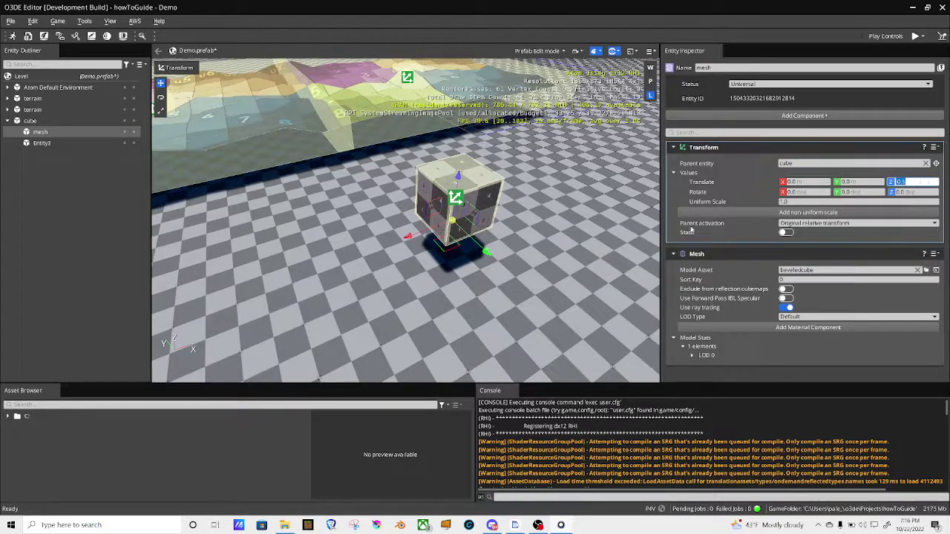
# Step: Rename the second child entity of cube, Entity3, as grad
pyautogui.click(78, 143)
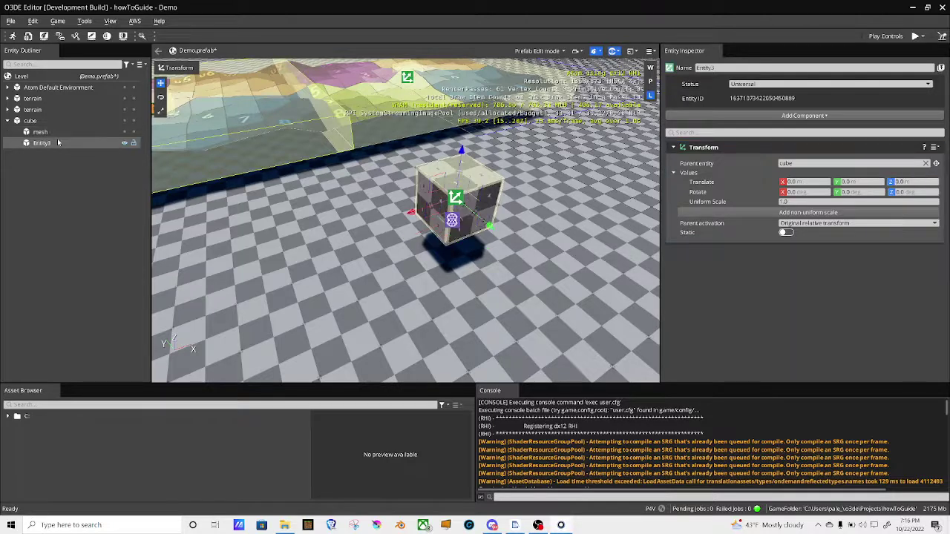
pyautogui.doubleClick(723, 66)
pyautogui.write('grad')
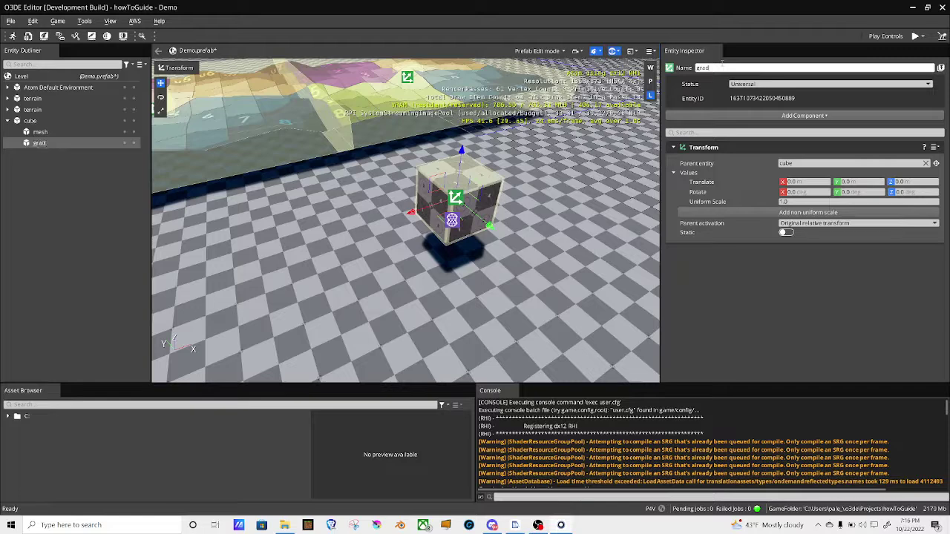
# Step: Add a Constant Gradient component to the grad entity and set its value to 0
pyautogui.click(801, 115)
pyautogui.write('grad')
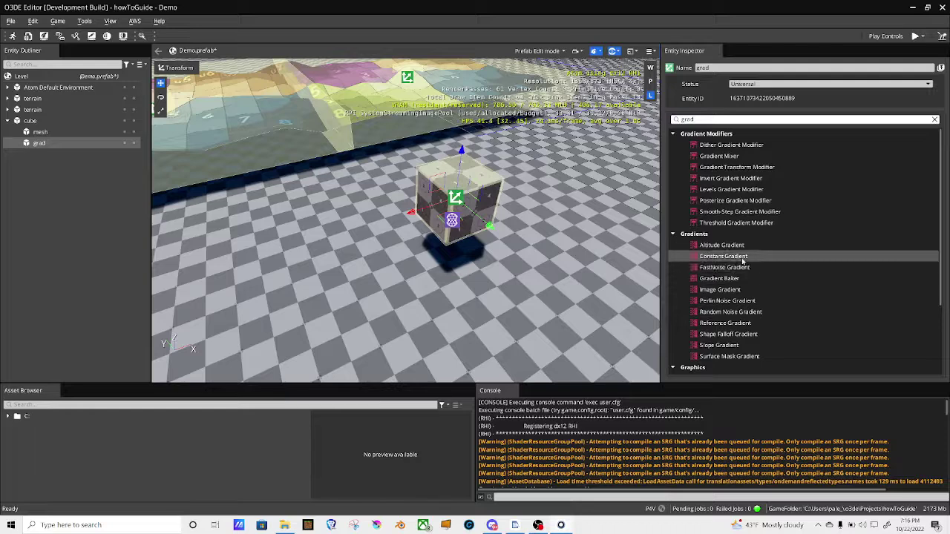
pyautogui.click(735, 257)
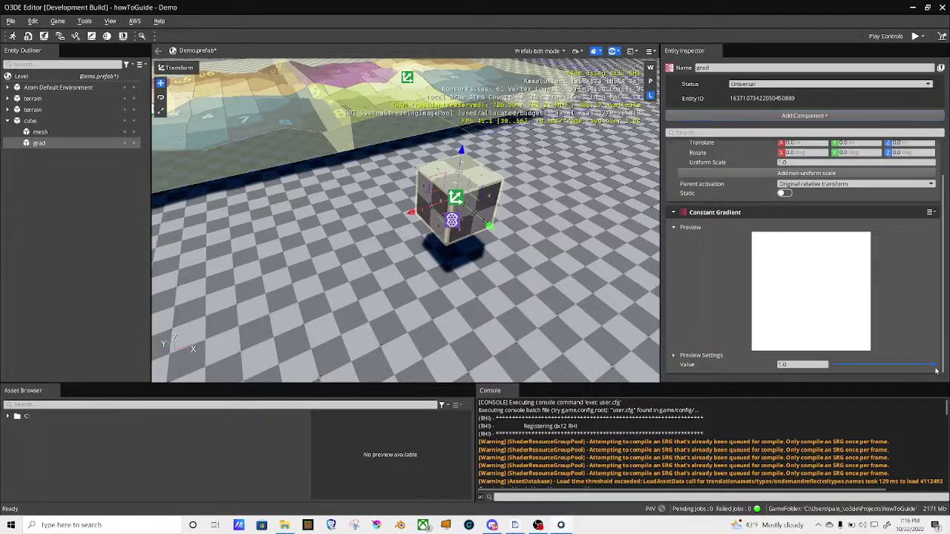
pyautogui.moveTo(933, 369); pyautogui.dragTo(830, 366)
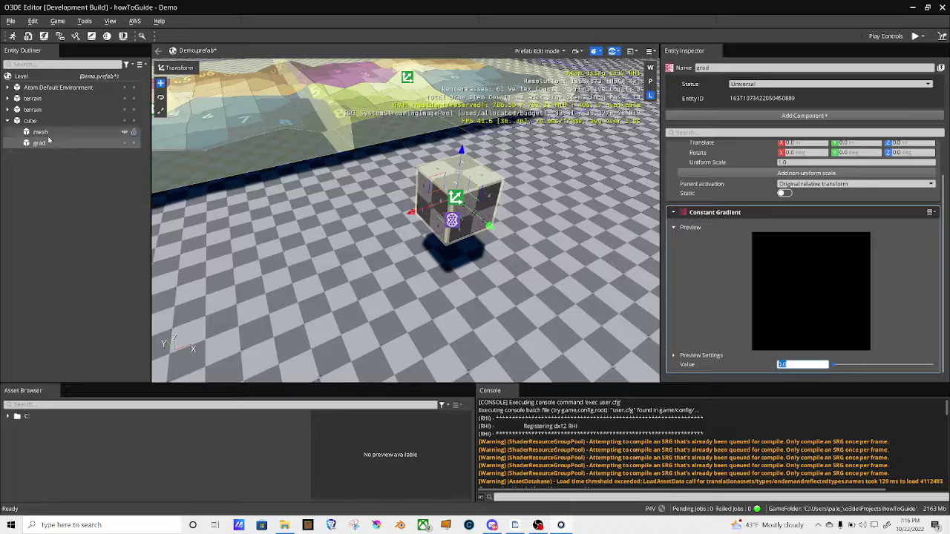
# Step: Assign the grad entity to the first element of the cube's Terrain Height Gradient List
pyautogui.click(43, 123)
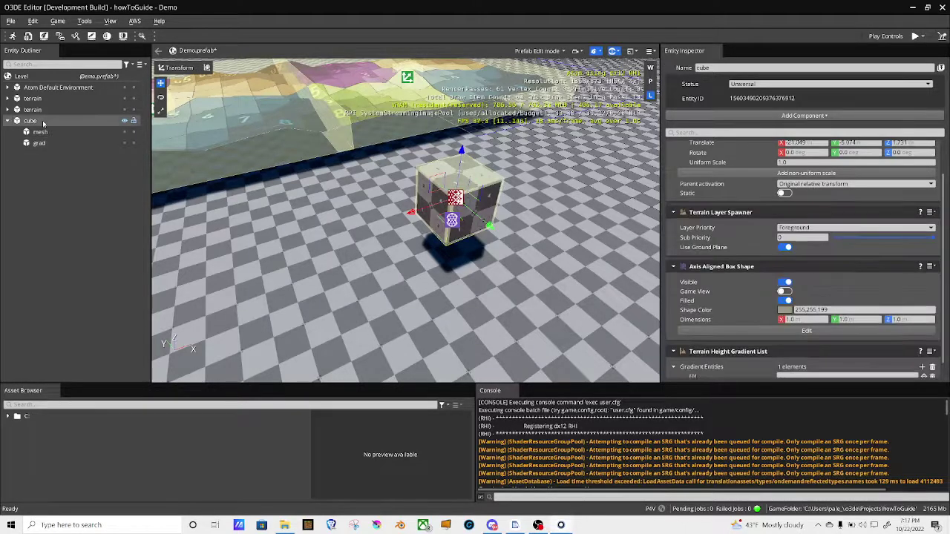
pyautogui.scroll(-1, 828, 297)
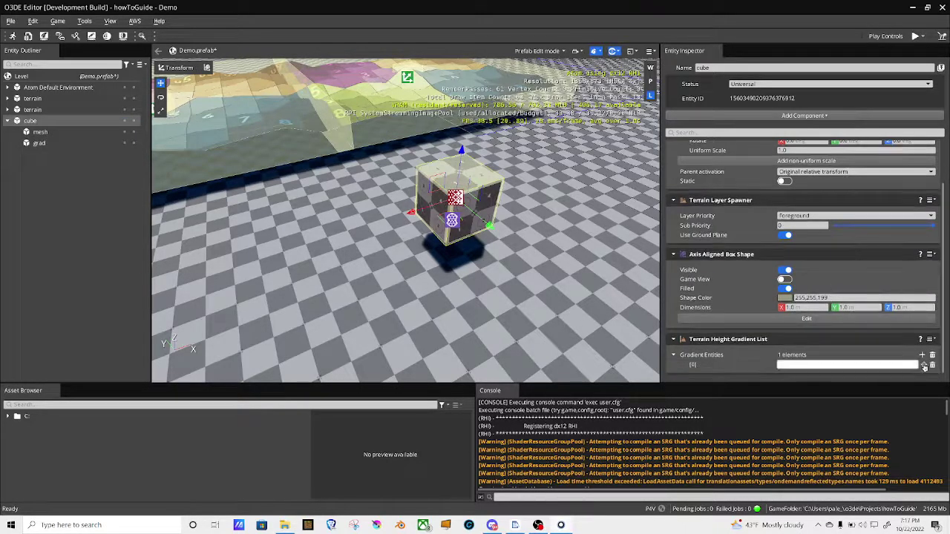
pyautogui.click(924, 367)
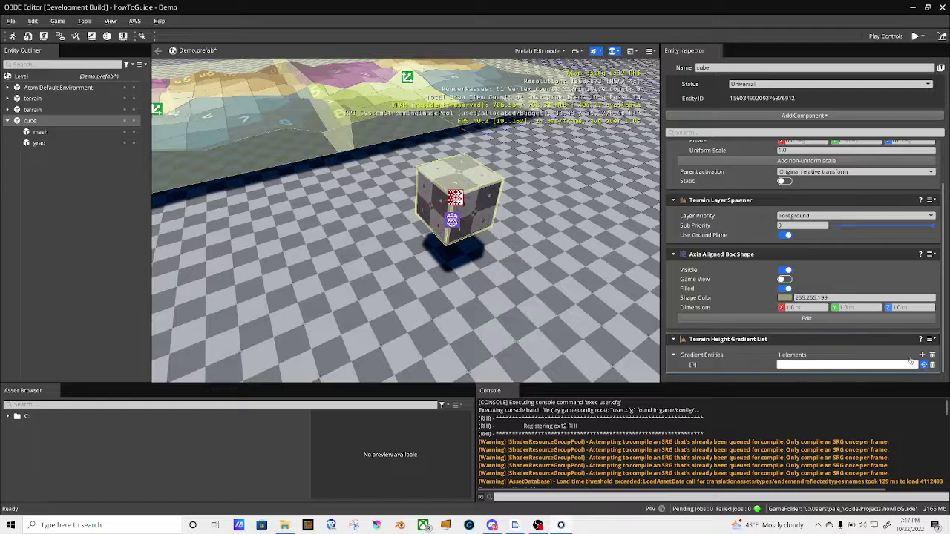
pyautogui.click(46, 144)
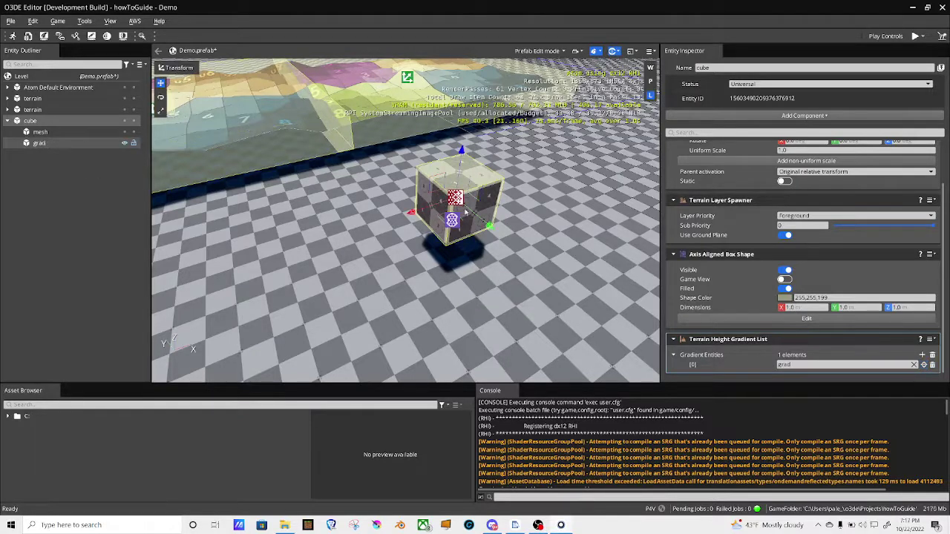
# Step: Move the cube onto the coloured terrain near its edge and raise it slightly above the ground
pyautogui.moveTo(570, 248); pyautogui.dragTo(659, 261, button='right')
pyautogui.press('a')
pyautogui.press('s')
pyautogui.moveTo(471, 187); pyautogui.dragTo(261, 253)
pyautogui.scroll(5, 410, 272)
pyautogui.scroll(3, 410, 271)
pyautogui.scroll(-3, 347, 249)
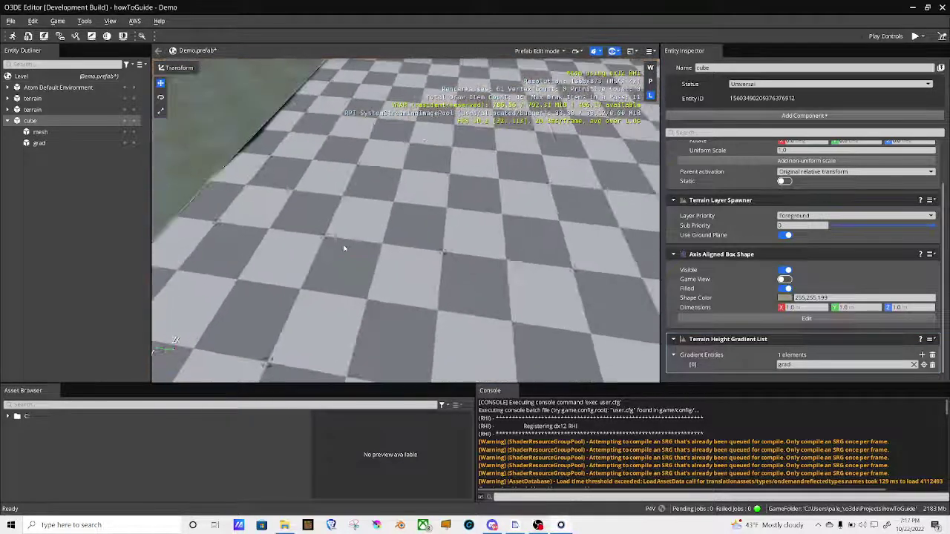
pyautogui.moveTo(346, 248); pyautogui.dragTo(229, 162, button='right')
pyautogui.scroll(-2, 383, 247)
pyautogui.moveTo(383, 246); pyautogui.dragTo(230, 304, button='right')
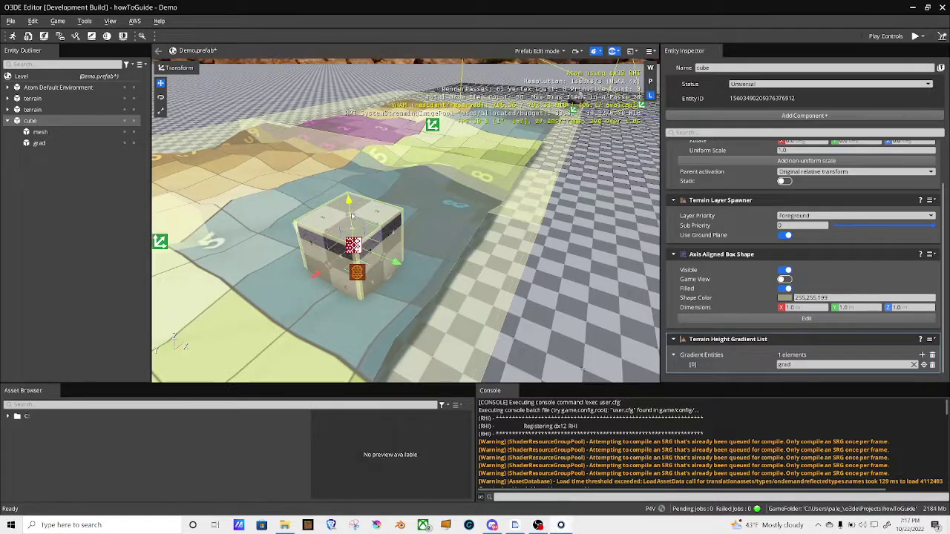
pyautogui.moveTo(351, 213); pyautogui.dragTo(349, 186)
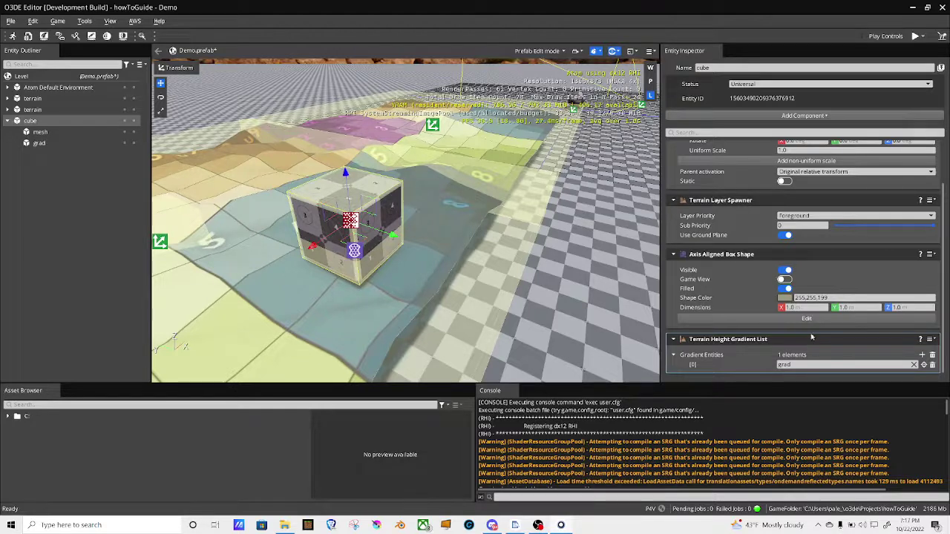
# Step: Set the X and Y dimensions of the cube's Axis Aligned Box Shape to 1.5 m
pyautogui.click(791, 308)
pyautogui.click(802, 307)
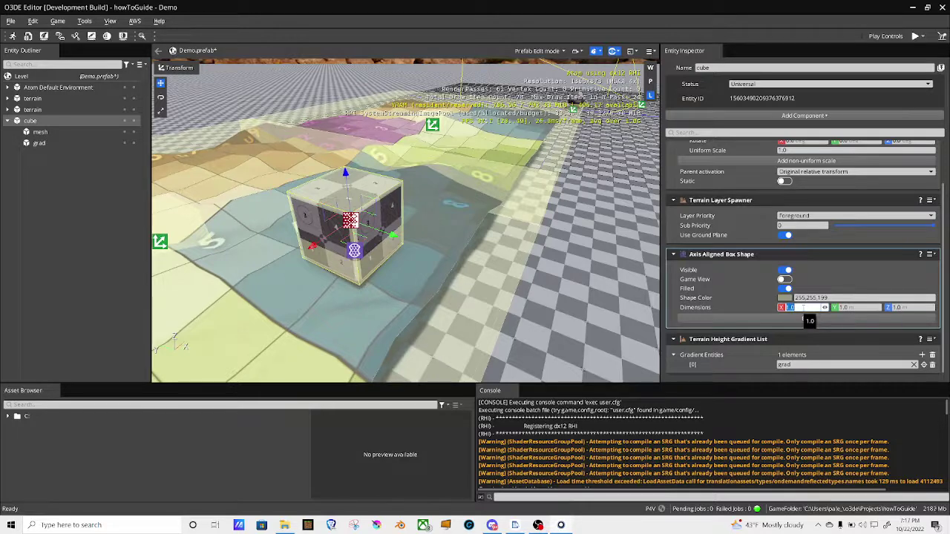
pyautogui.press('Return')
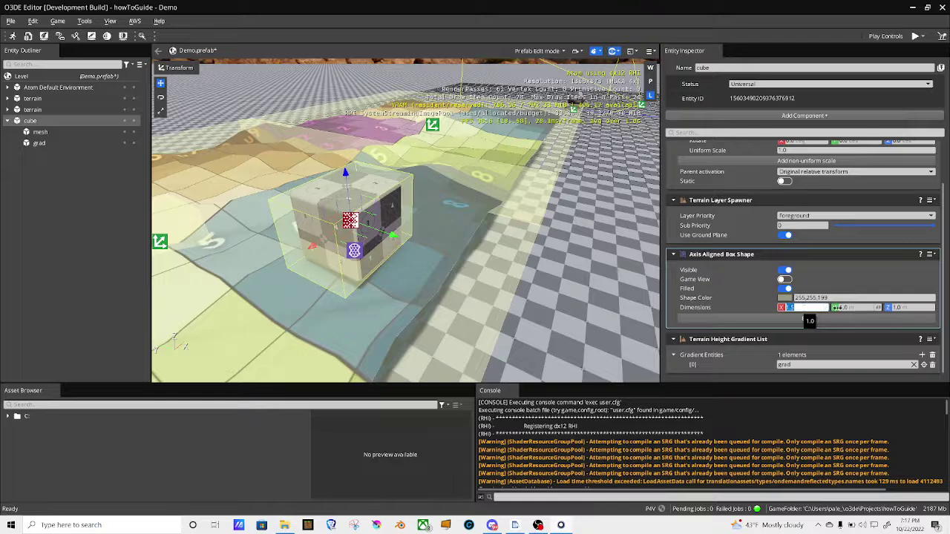
pyautogui.click(838, 307)
pyautogui.write('1.5')
pyautogui.press('Return')
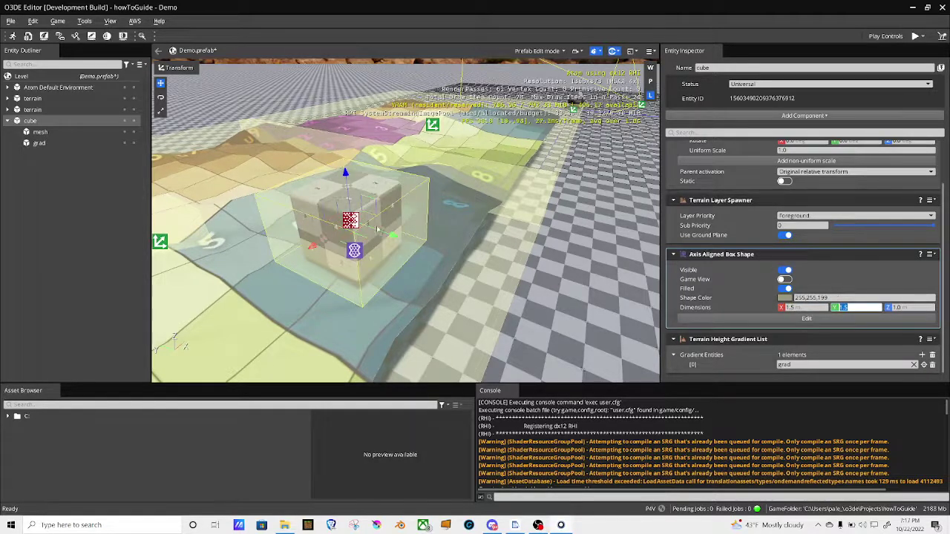
# Step: Move the cube around over the terrain and inspect from several angles how the ground deforms beneath it
pyautogui.moveTo(380, 230); pyautogui.dragTo(512, 197, button='right')
pyautogui.press('a')
pyautogui.press('w')
pyautogui.moveTo(489, 155); pyautogui.dragTo(490, 173)
pyautogui.press('d')
pyautogui.moveTo(587, 262); pyautogui.dragTo(444, 265, button='right')
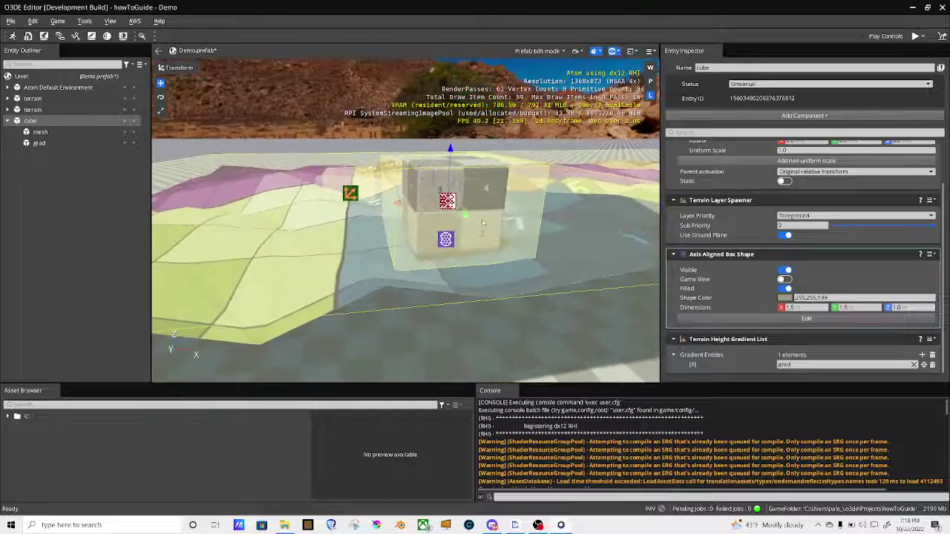
pyautogui.moveTo(455, 211); pyautogui.dragTo(541, 259)
pyautogui.press('d')
pyautogui.moveTo(541, 259); pyautogui.dragTo(622, 260, button='right')
pyautogui.press('a')
pyautogui.press('d')
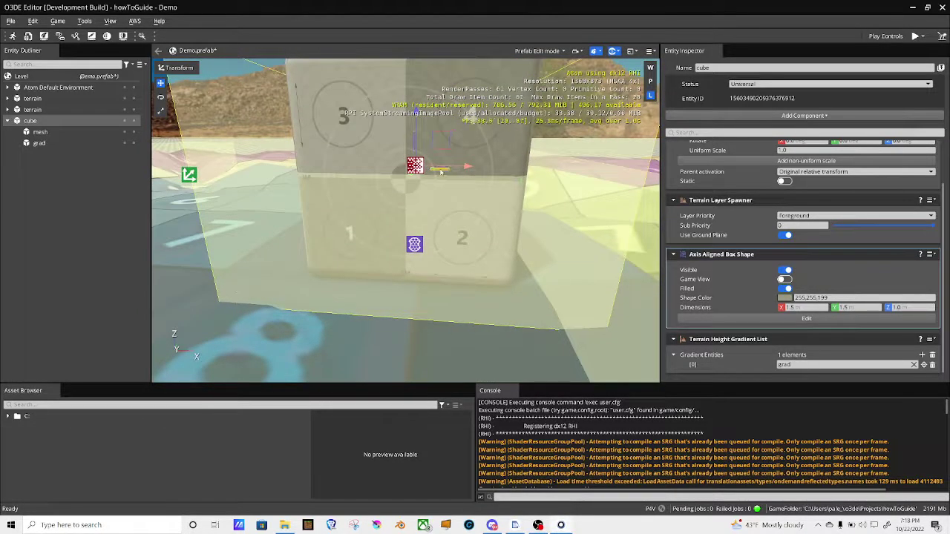
# Step: Slide the cube along the X axis across the border between the two terrains and view it up close
pyautogui.scroll(-10, 441, 171)
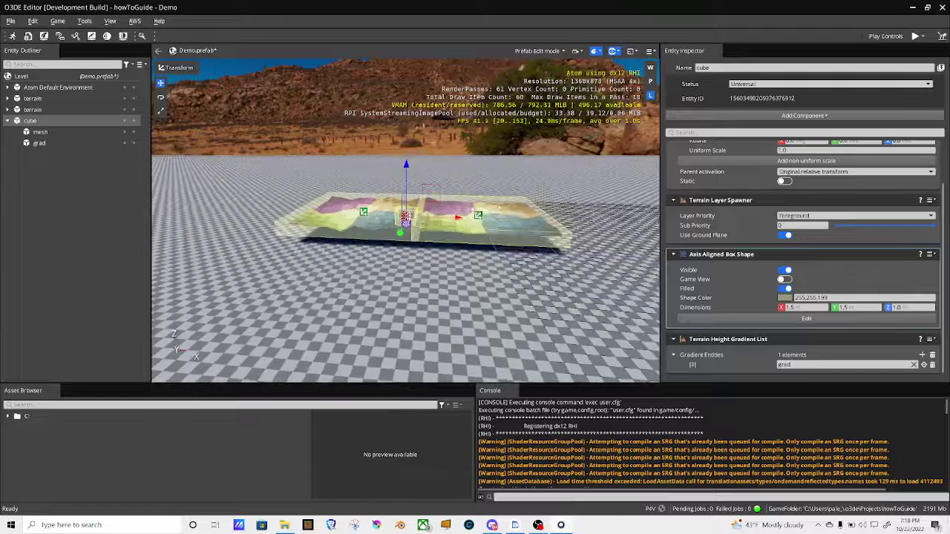
pyautogui.scroll(10, 406, 223)
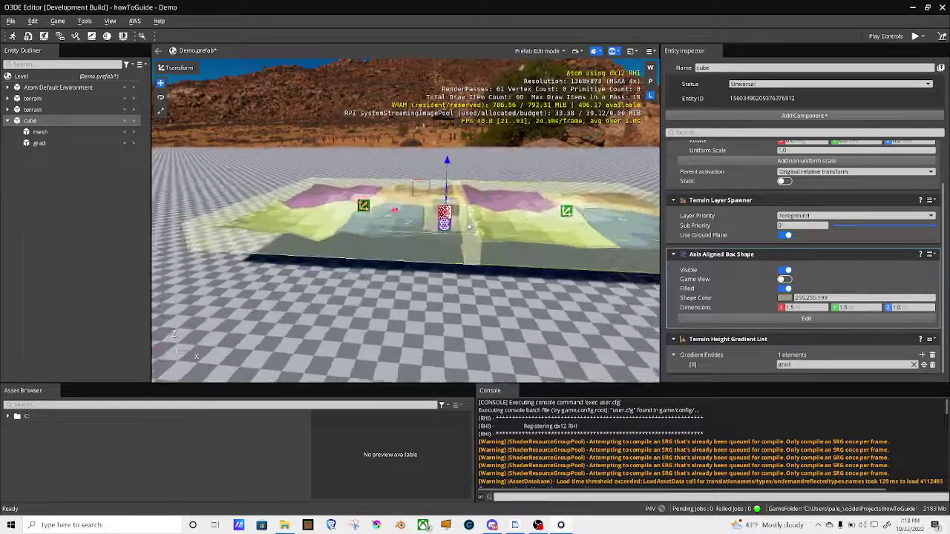
pyautogui.scroll(2, 405, 222)
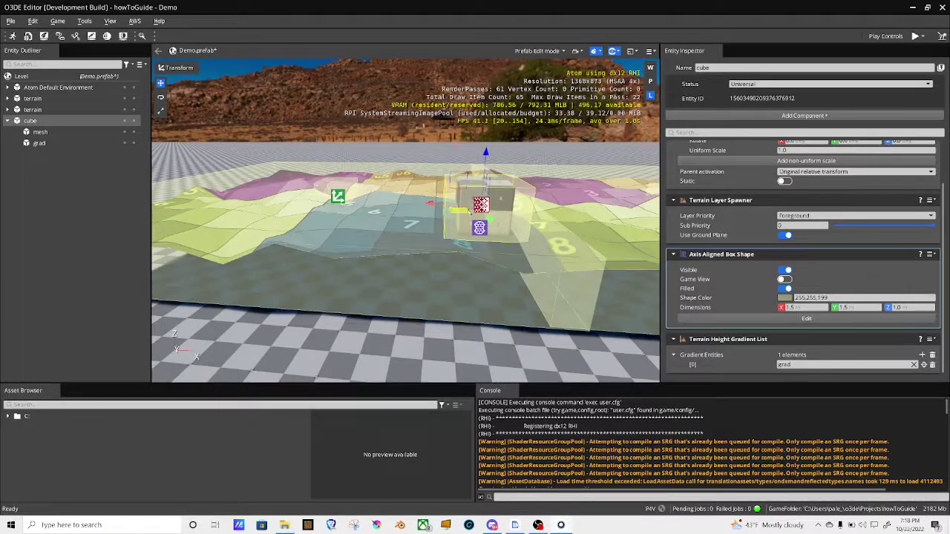
pyautogui.moveTo(462, 212)
pyautogui.mouseDown()
pyautogui.moveTo(610, 210)
pyautogui.moveTo(498, 217)
pyautogui.moveTo(610, 222)
pyautogui.moveTo(466, 215)
pyautogui.mouseUp()
pyautogui.press('d')
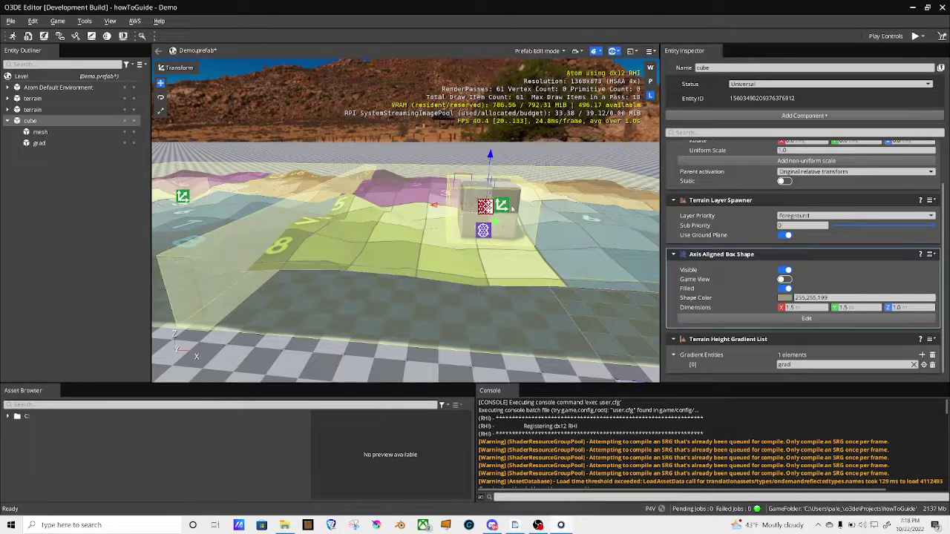
pyautogui.moveTo(517, 230)
pyautogui.mouseDown(button='right')
pyautogui.moveTo(549, 224)
pyautogui.moveTo(516, 224)
pyautogui.mouseUp(button='right')
pyautogui.press('w')
pyautogui.press('d')
pyautogui.moveTo(381, 260); pyautogui.dragTo(380, 260, button='right')
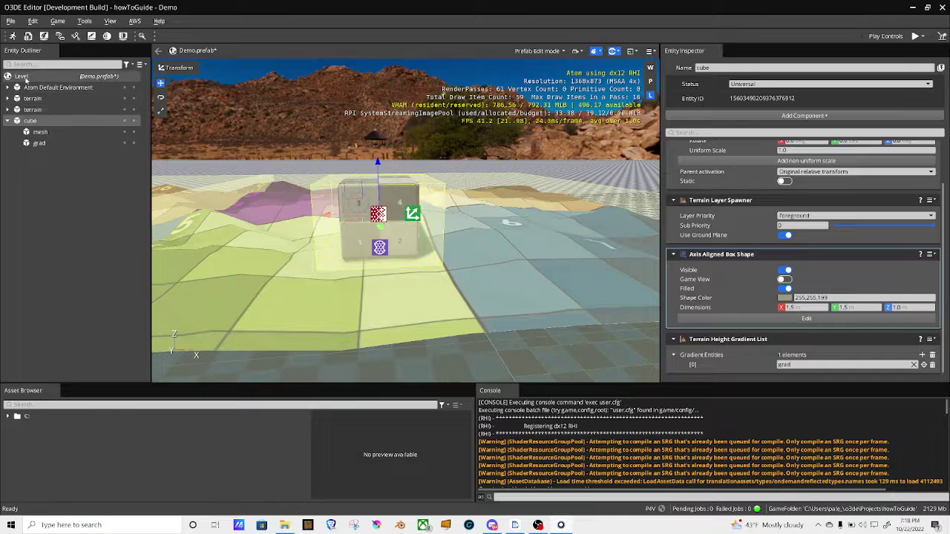
# Step: Set the Terrain World height query resolution of the Level entity to 0.5 m
pyautogui.click(22, 76)
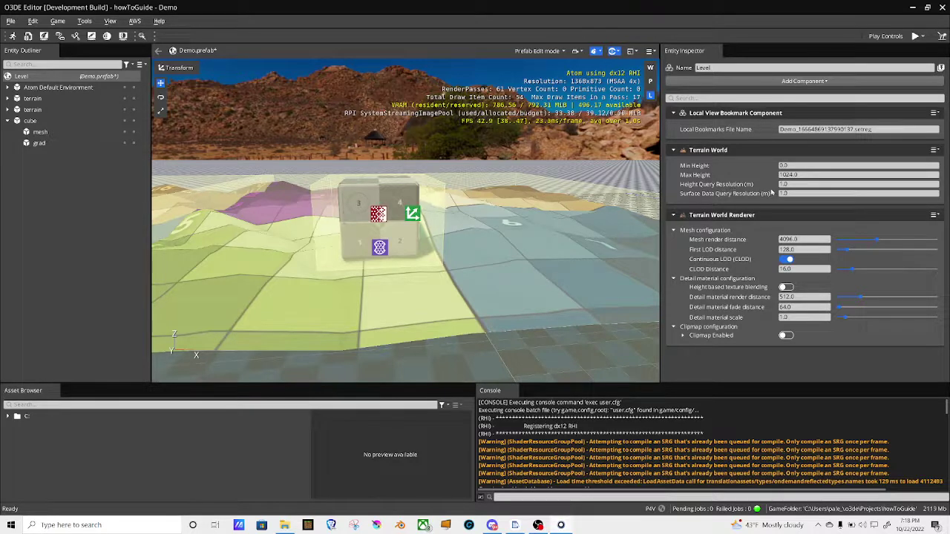
pyautogui.click(795, 184)
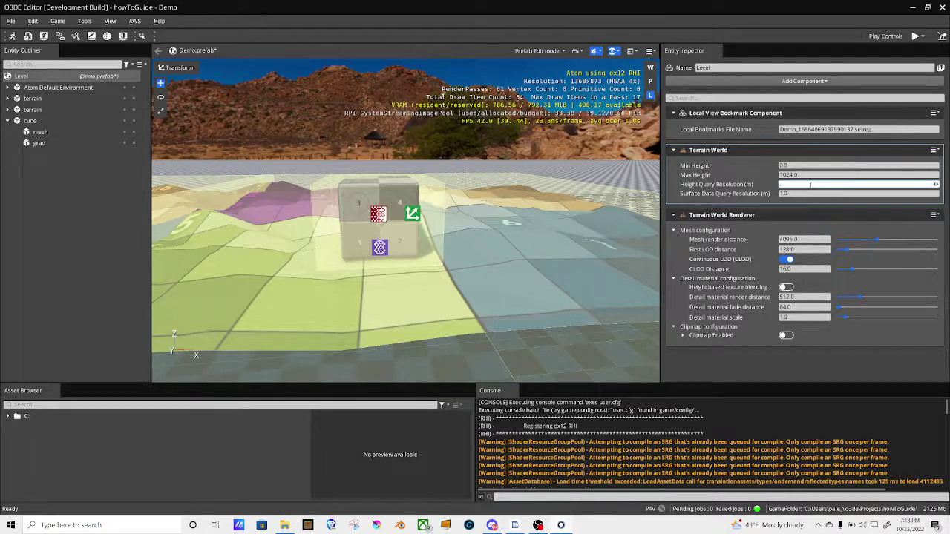
pyautogui.press('Return')
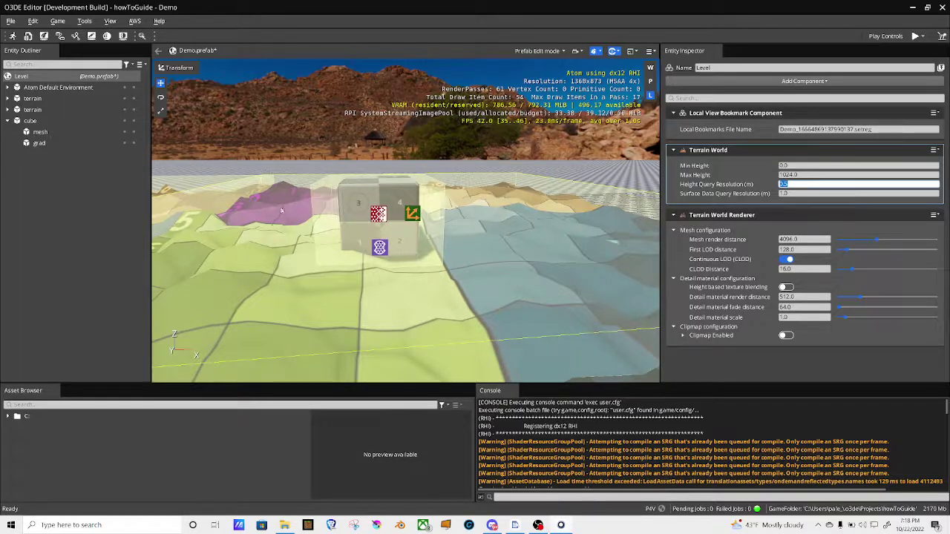
# Step: Move the cube across the terrain onto the purple area, to about X -19 m and Y 5 m
pyautogui.click(37, 121)
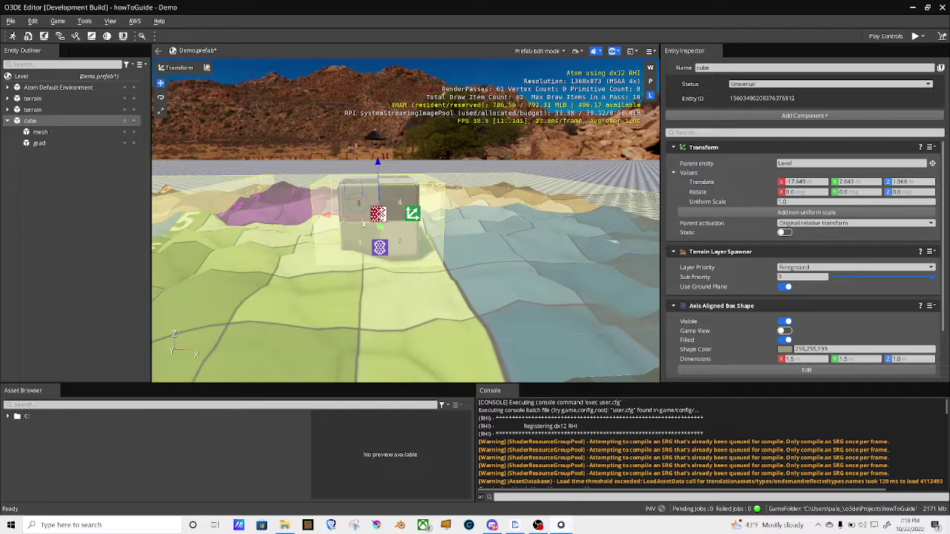
pyautogui.moveTo(352, 221); pyautogui.dragTo(445, 254)
pyautogui.press('d')
pyautogui.moveTo(541, 329); pyautogui.dragTo(391, 327, button='right')
pyautogui.press('a')
pyautogui.press('d')
pyautogui.moveTo(343, 242); pyautogui.dragTo(547, 209)
pyautogui.press('a')
pyautogui.moveTo(541, 232); pyautogui.dragTo(624, 212, button='right')
pyautogui.press('w')
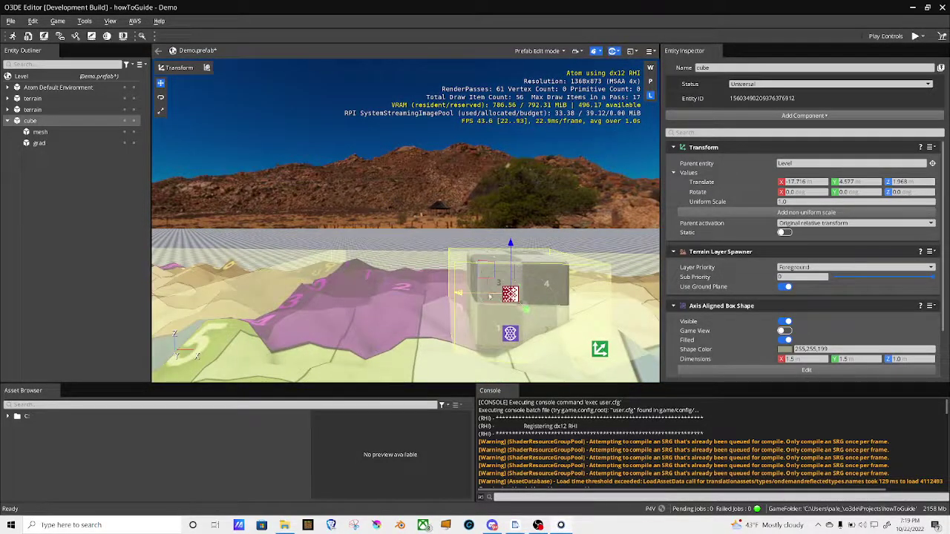
pyautogui.moveTo(476, 298); pyautogui.dragTo(441, 299)
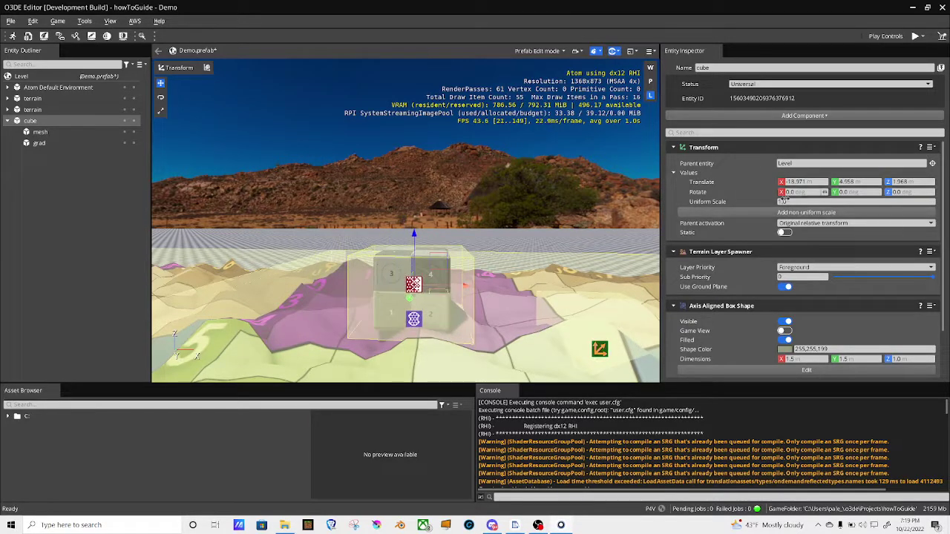
# Step: Set the Terrain World height query resolution of the Level entity to 1 m
pyautogui.click(37, 77)
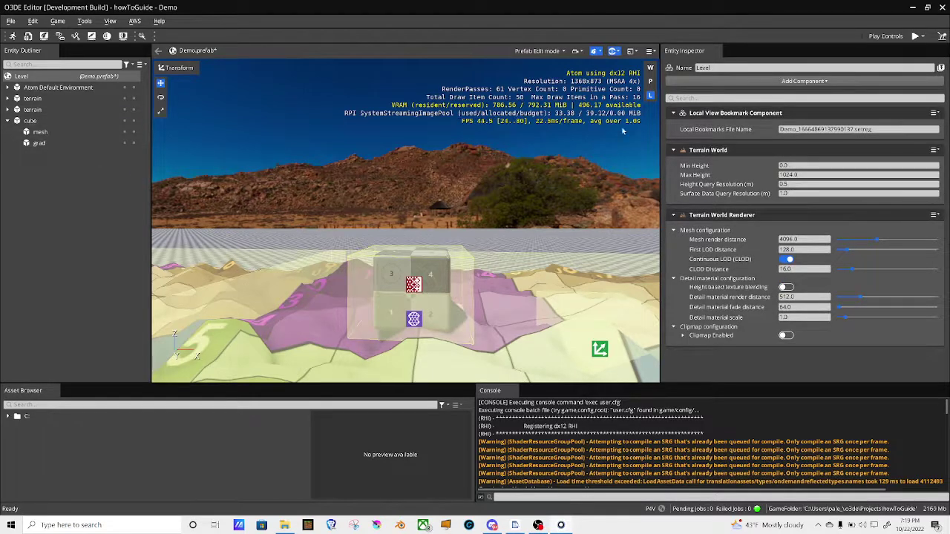
pyautogui.click(799, 184)
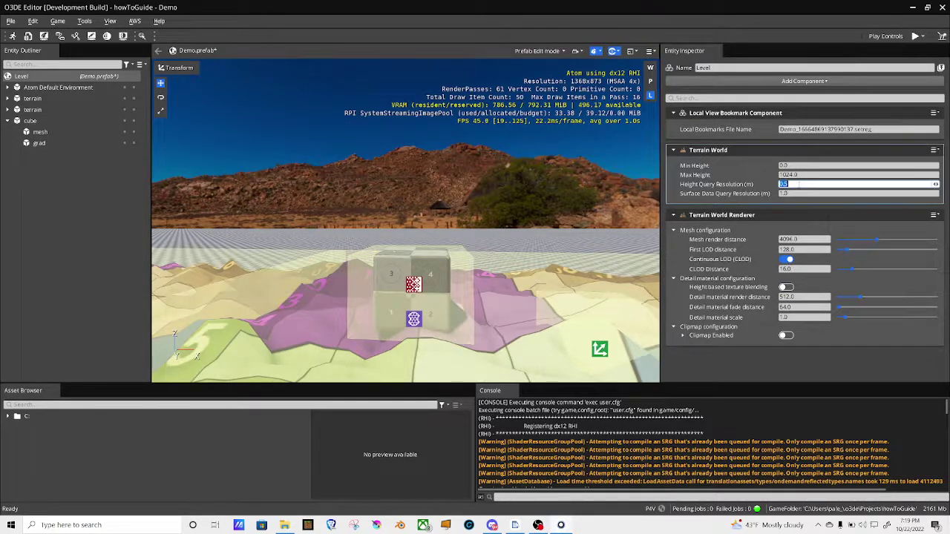
pyautogui.write('1')
pyautogui.press('Return')
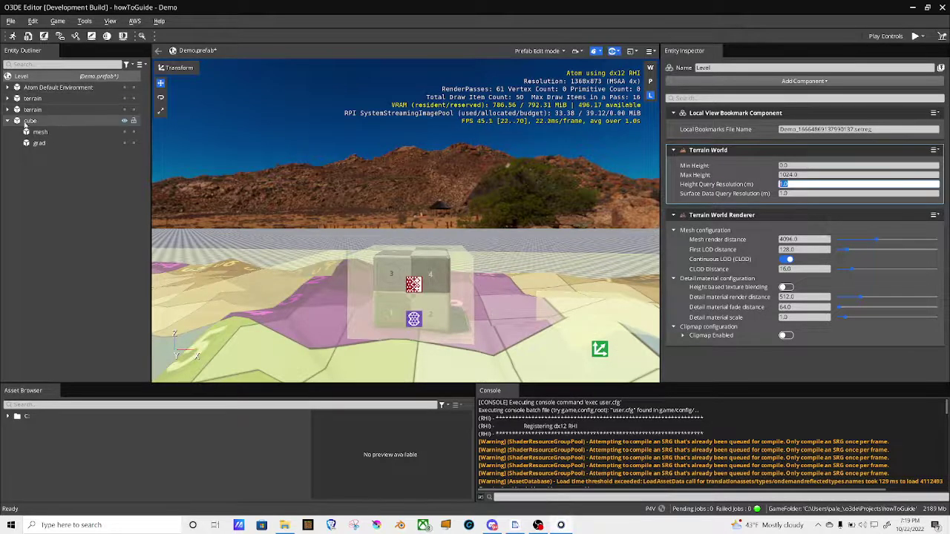
# Step: Raise the cube slightly above the purple area, to about Z 2.07 m
pyautogui.click(27, 122)
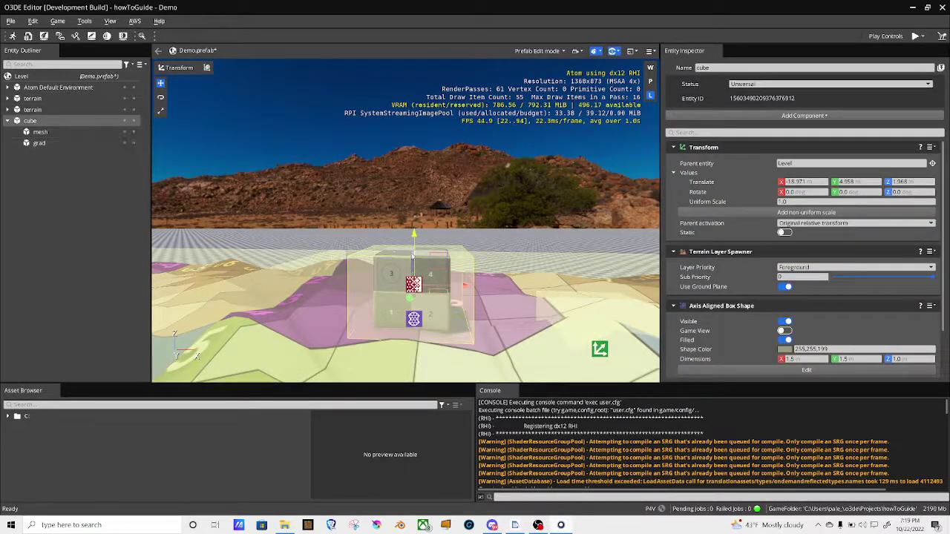
pyautogui.moveTo(414, 243)
pyautogui.mouseDown()
pyautogui.moveTo(414, 132)
pyautogui.moveTo(415, 275)
pyautogui.moveTo(414, 225)
pyautogui.mouseUp()
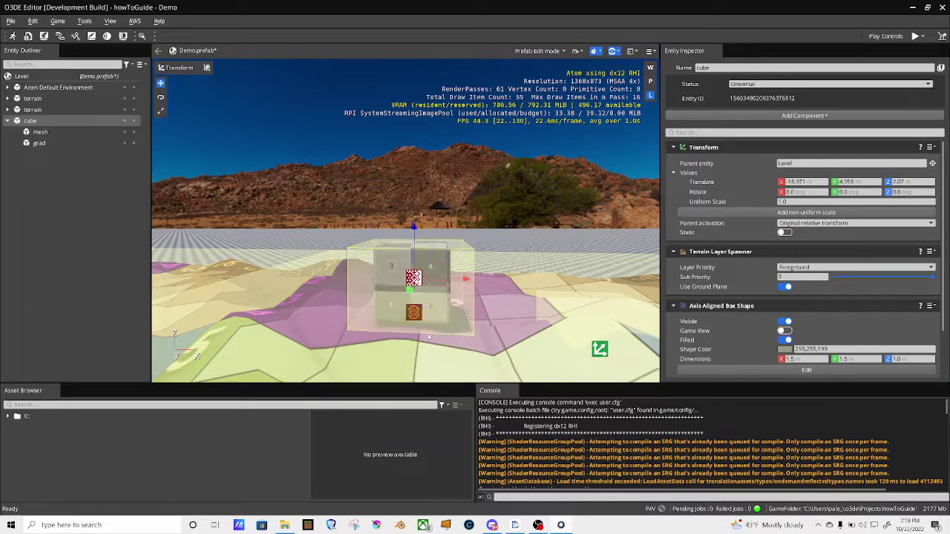
# Step: Slide the cube past the terrain's edge and back onto the purple area, to about X -18 m, Y 7.5 m and Z 2 m
pyautogui.press('s')
pyautogui.moveTo(600, 349); pyautogui.dragTo(415, 382, button='right')
pyautogui.press('d')
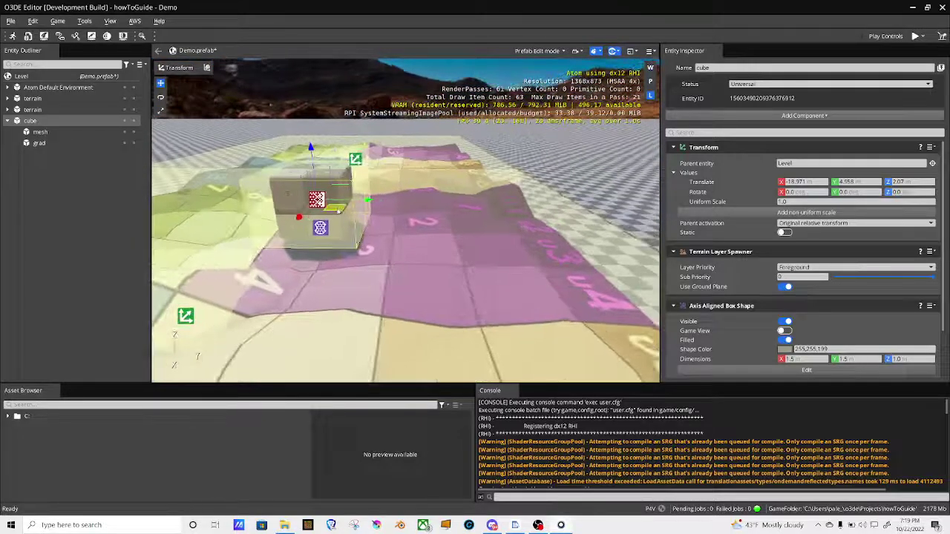
pyautogui.moveTo(336, 208); pyautogui.dragTo(560, 251)
pyautogui.press('d')
pyautogui.moveTo(497, 252); pyautogui.dragTo(436, 235, button='right')
pyautogui.press('a')
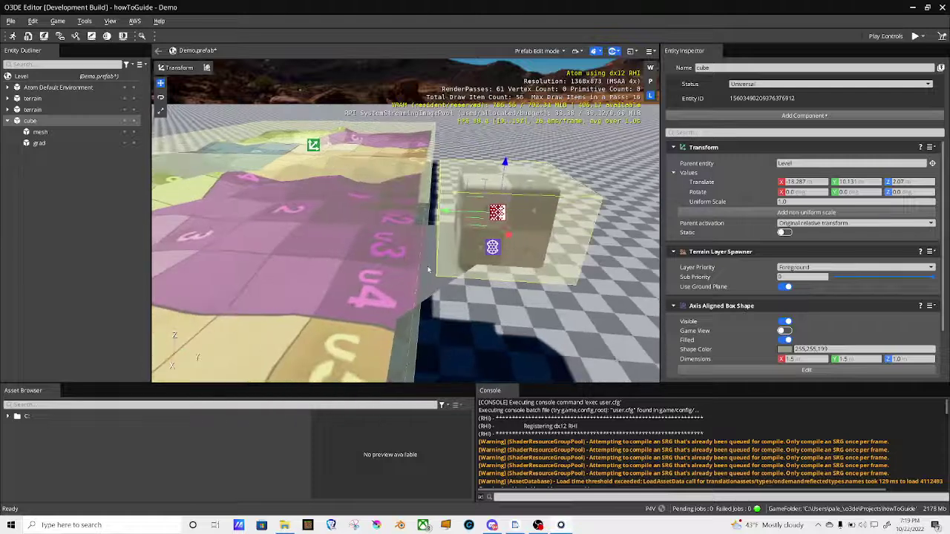
pyautogui.moveTo(471, 221); pyautogui.dragTo(259, 219)
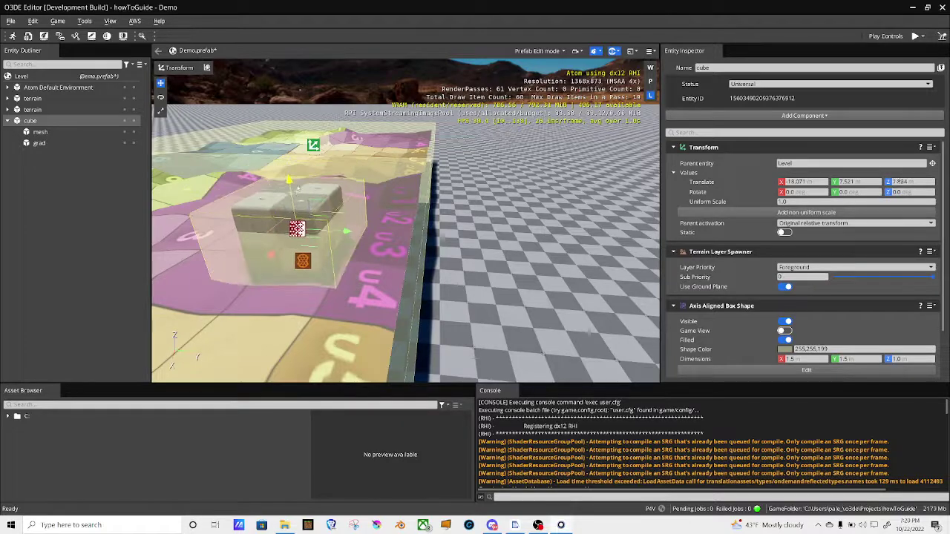
# Step: Inspect from several angles, close up and from a distance, how the terrain deforms around the cube at the new resolution
pyautogui.press('a')
pyautogui.moveTo(334, 275); pyautogui.dragTo(339, 272, button='right')
pyautogui.moveTo(265, 307); pyautogui.dragTo(391, 312, button='right')
pyautogui.press('a')
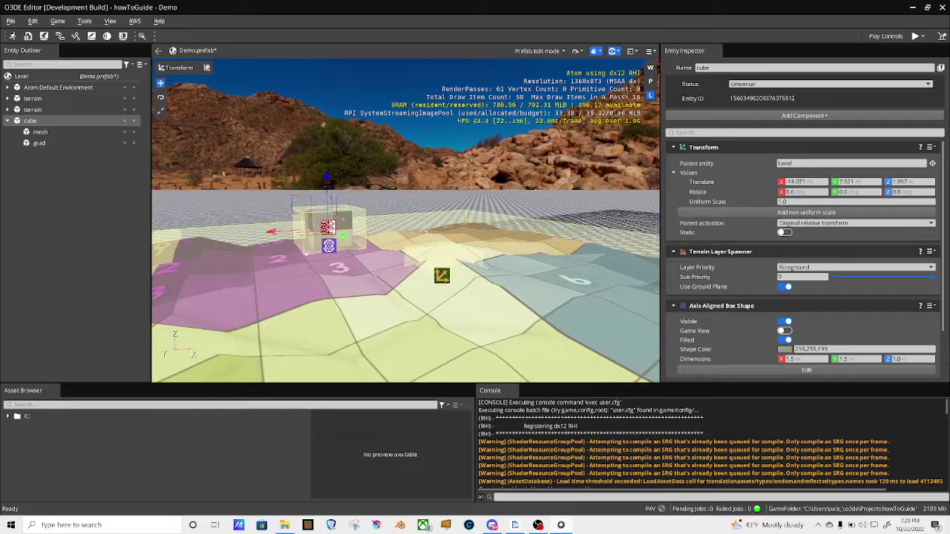
pyautogui.press('w')
pyautogui.moveTo(524, 317); pyautogui.dragTo(555, 309, button='right')
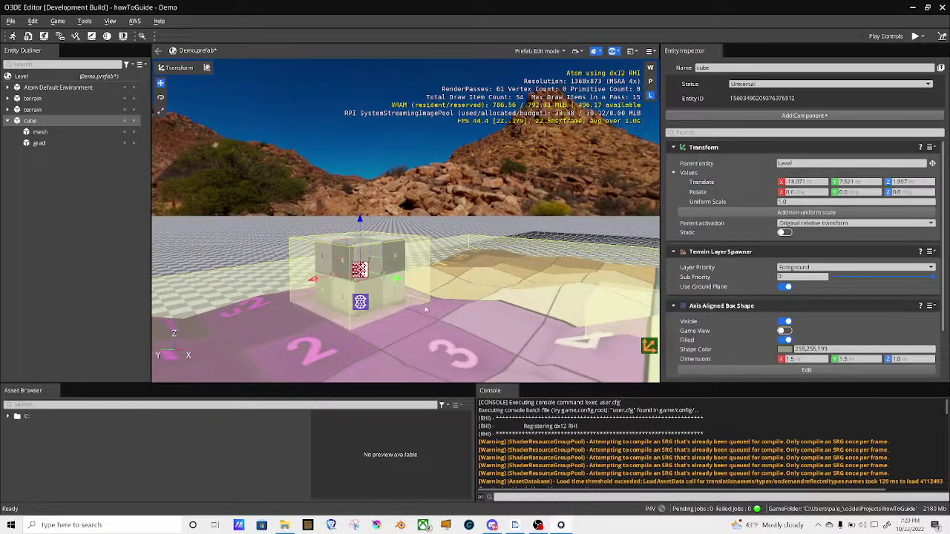
pyautogui.press('w')
pyautogui.press('a')
pyautogui.moveTo(384, 312); pyautogui.dragTo(579, 307, button='right')
pyautogui.moveTo(158, 355); pyautogui.dragTo(167, 359, button='right')
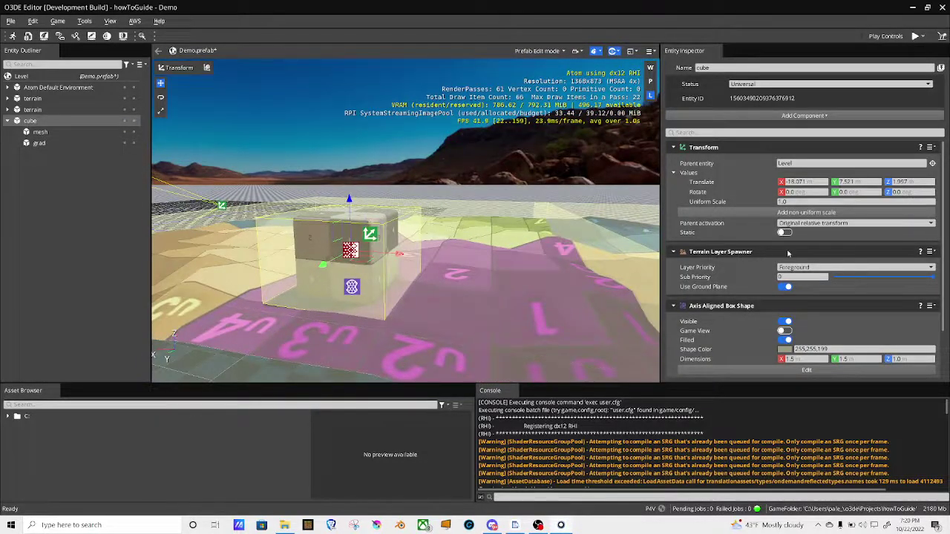
pyautogui.press('d')
pyautogui.moveTo(513, 268); pyautogui.dragTo(270, 282, button='right')
pyautogui.press('d')
pyautogui.press('d')
pyautogui.press('s')
pyautogui.press('w')
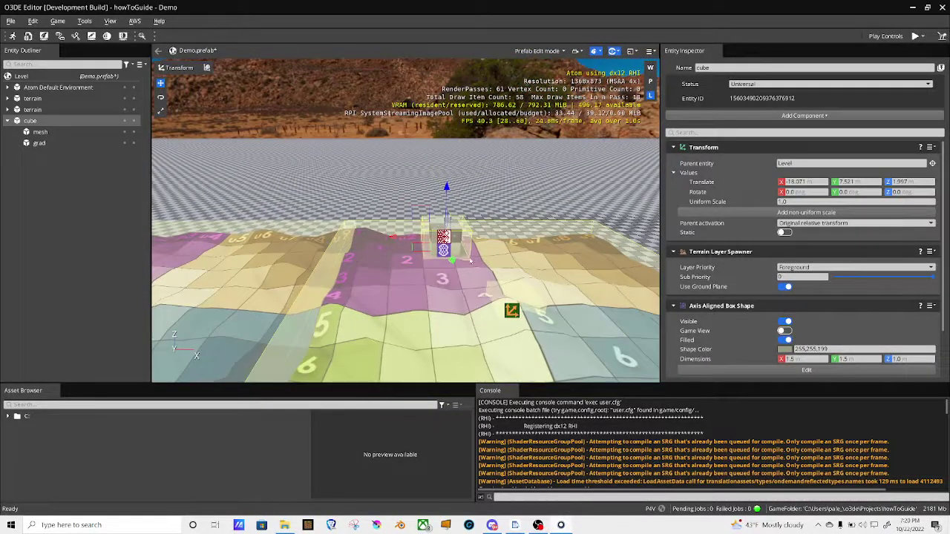